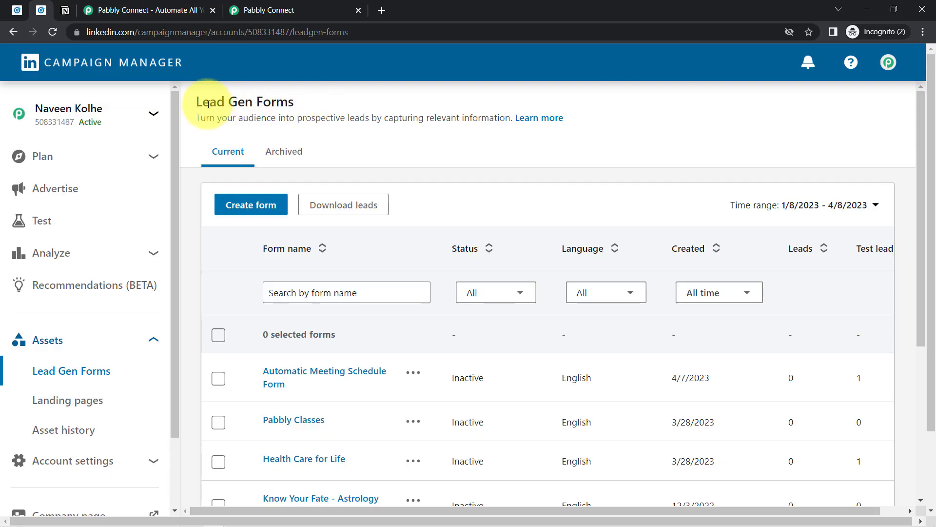
Step: Review the LinkedIn Lead Gen Forms page, the Notion All Leads table, and the Pabbly Connect home page and dashboard
drag(197, 102, 307, 103)
click(64, 11)
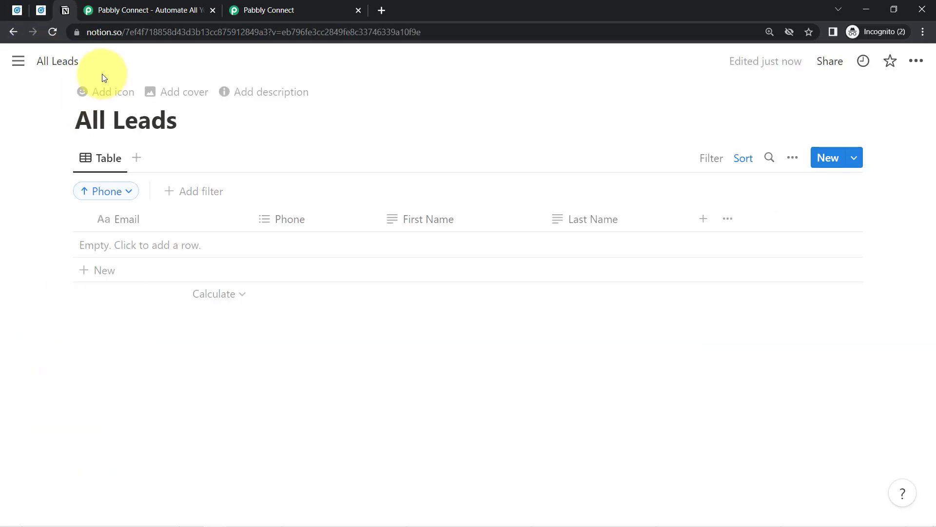
click(136, 10)
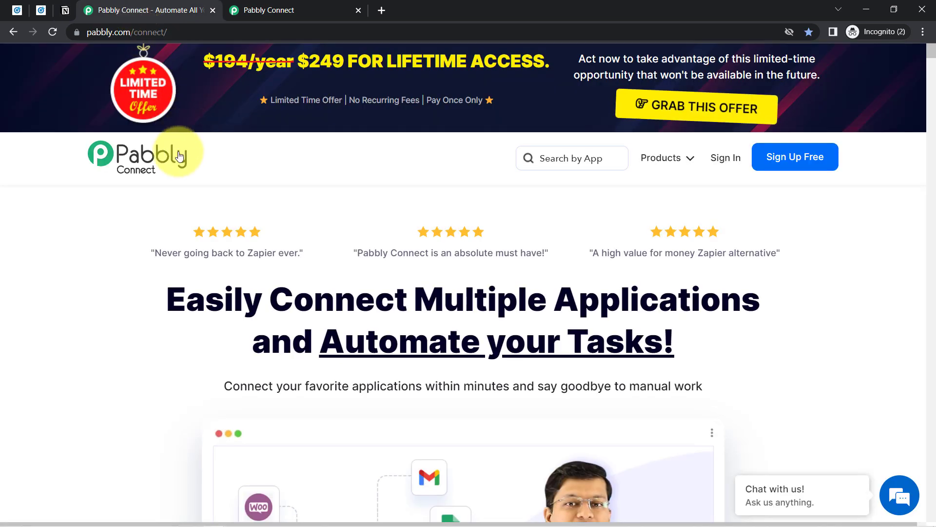
click(257, 10)
drag(112, 134, 415, 155)
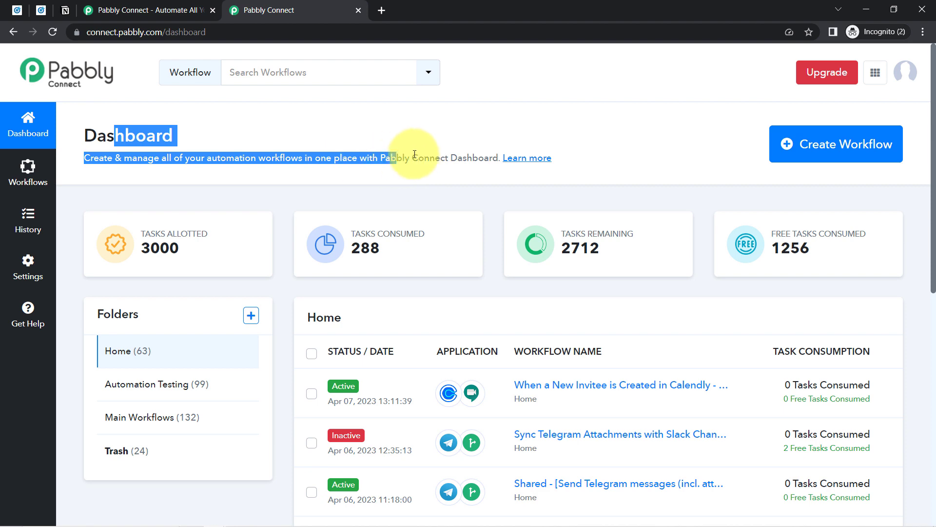
click(137, 10)
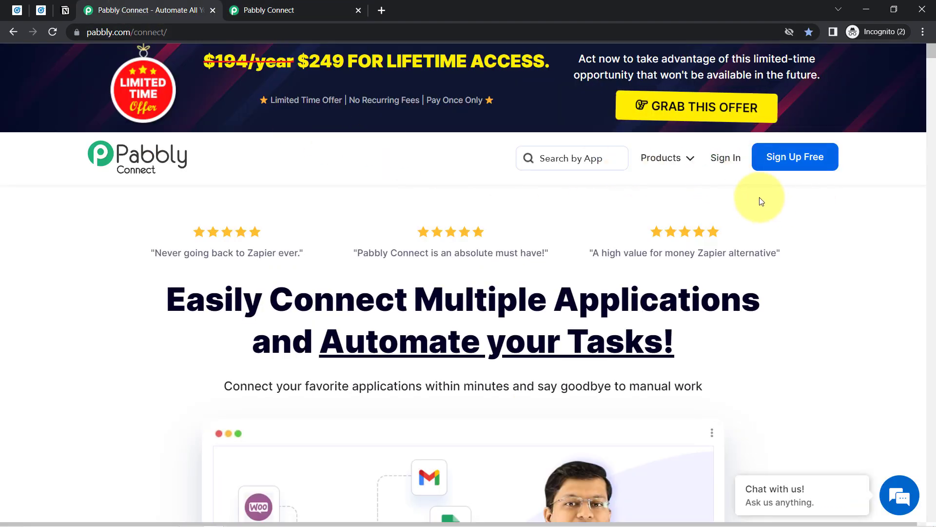
click(253, 11)
click(124, 128)
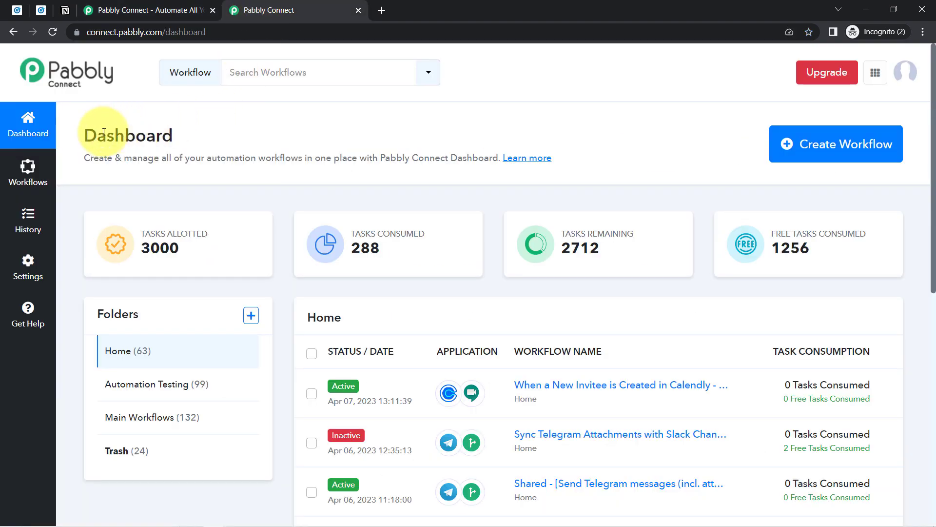
drag(90, 135, 227, 137)
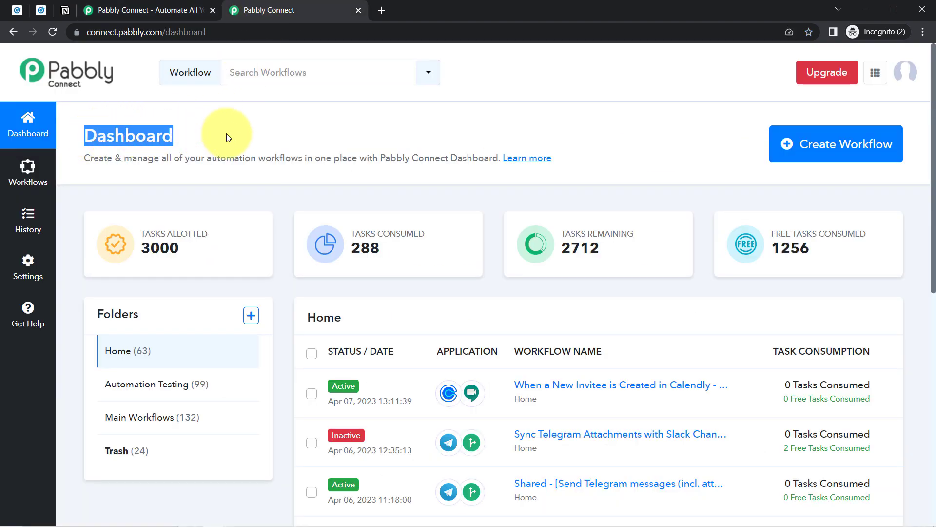
Step: Create a workflow named "When New Lead is Captured via LinkedIn Lead gen Form - Add it to Notion"
click(832, 153)
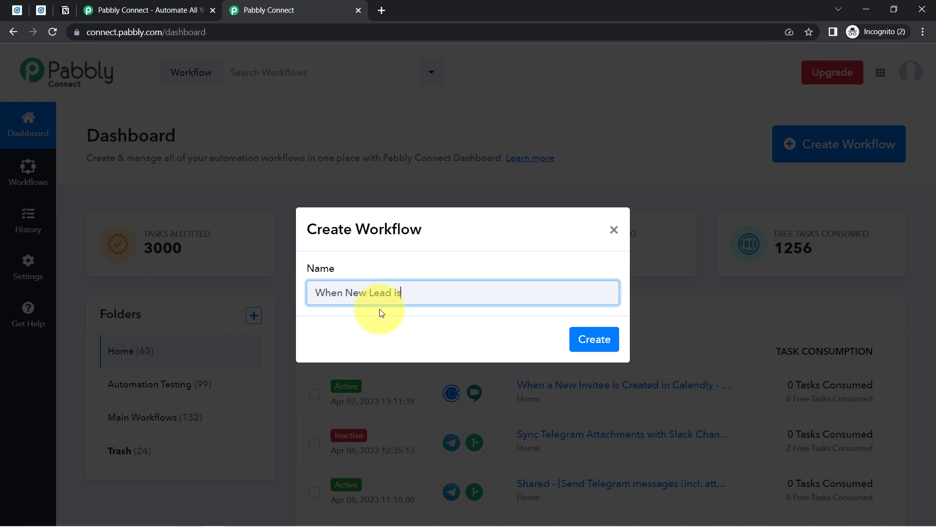
text(When New Lead is Captured via LinkedIn Lead g)
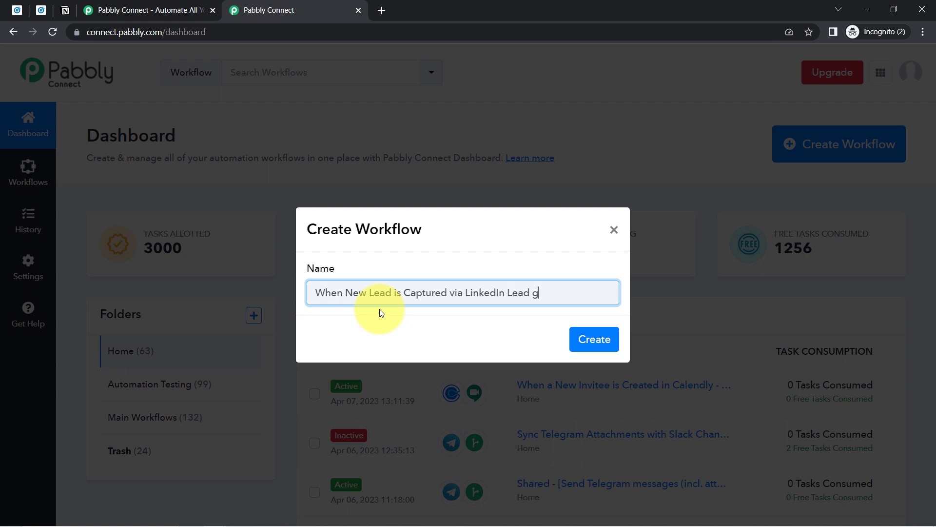
text(en Form - Add it to Notio)
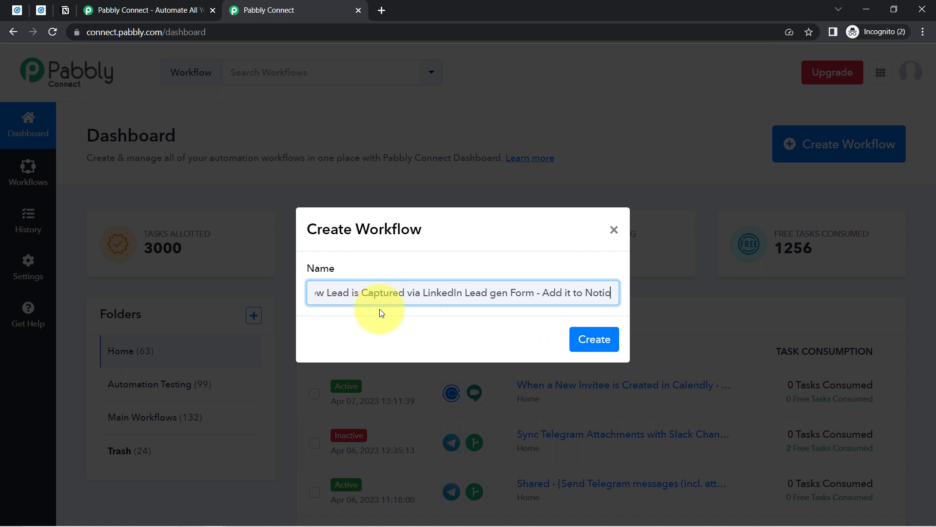
text(n)
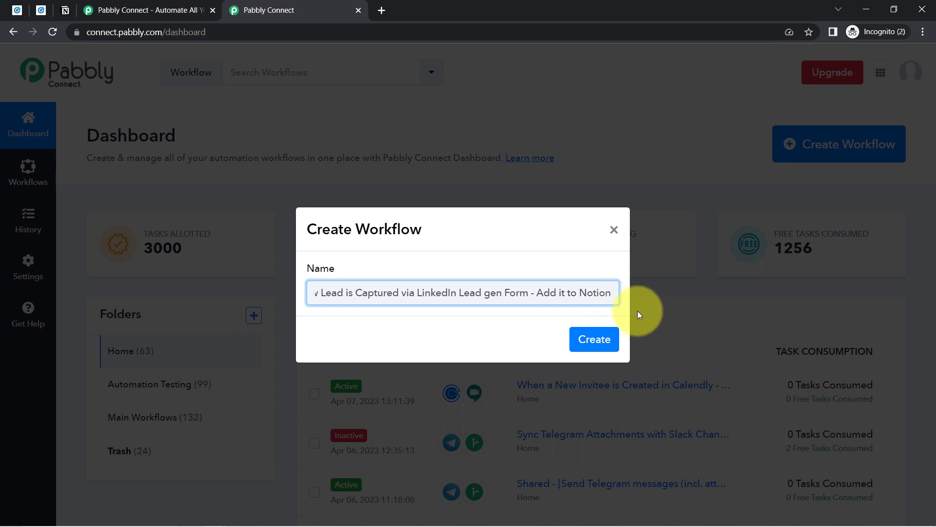
click(608, 337)
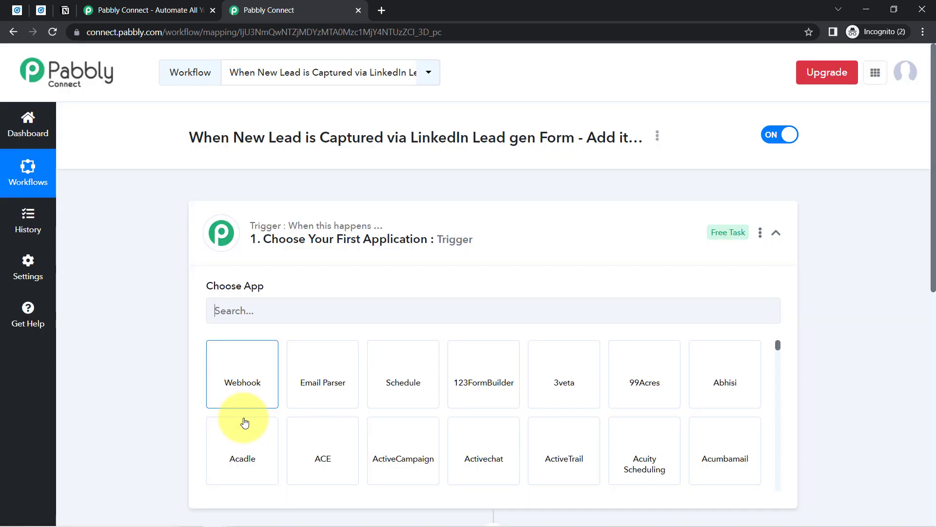
click(249, 232)
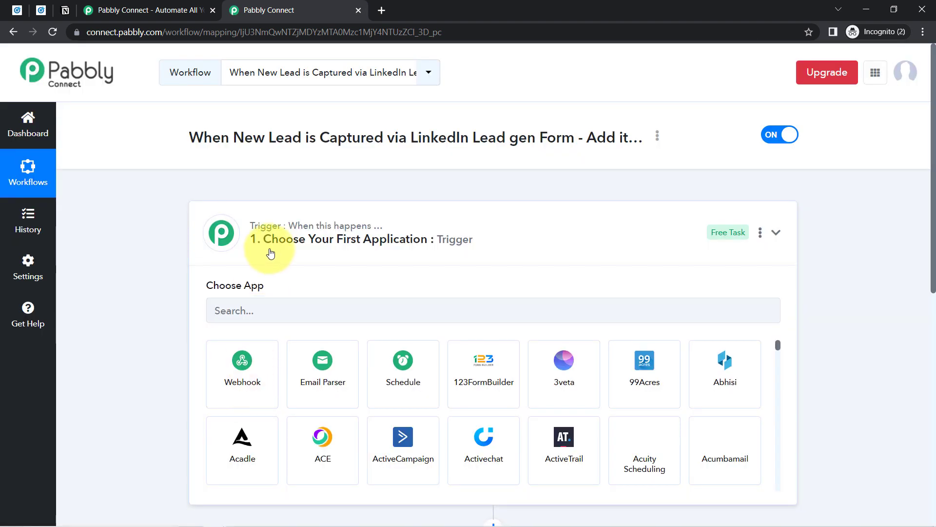
mouse_move(342, 227)
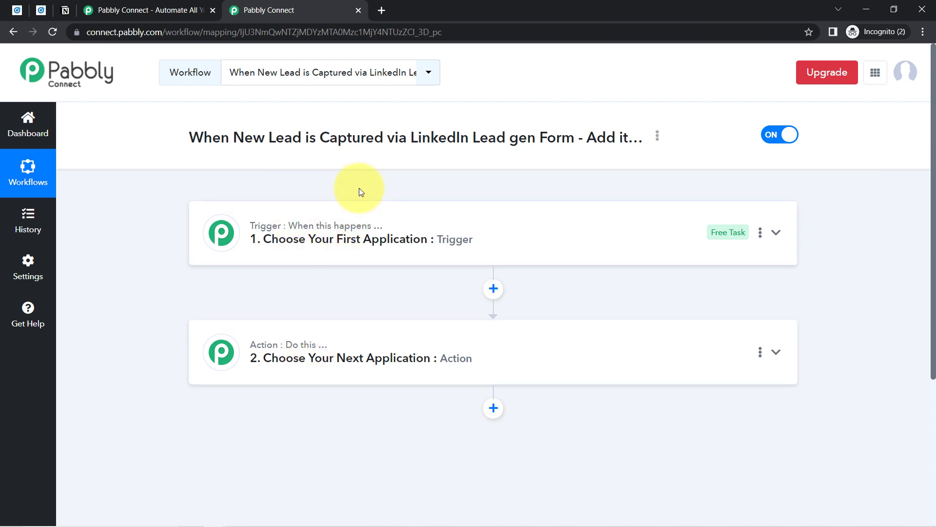
mouse_move(299, 341)
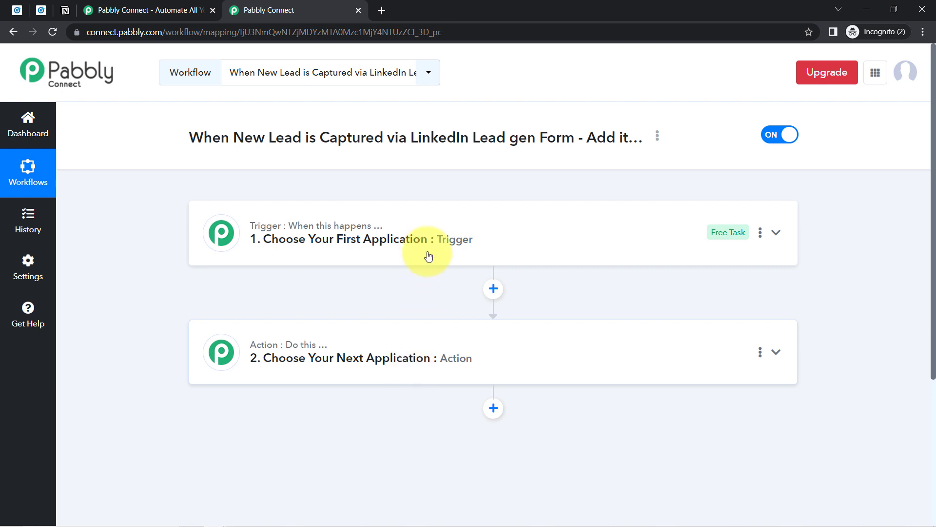
click(411, 231)
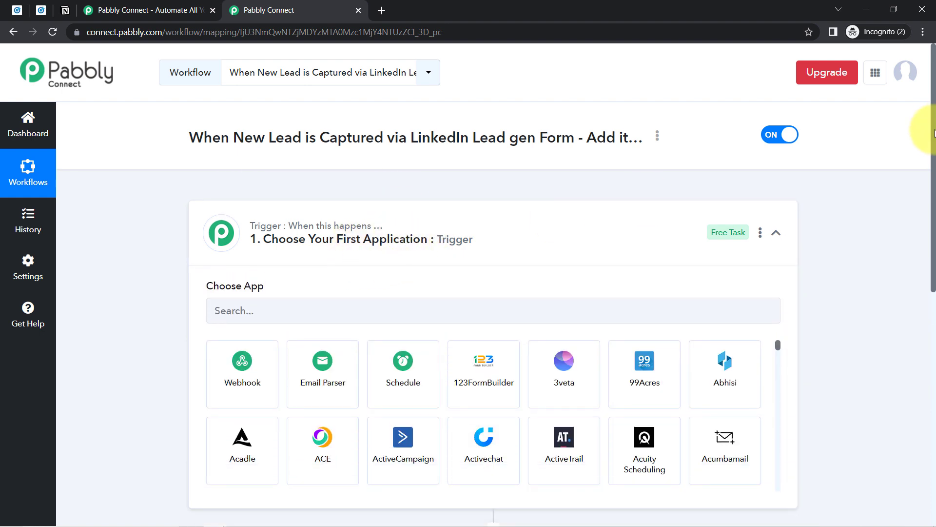
scroll(915, 199, down, 5)
scroll(915, 205, up, 3)
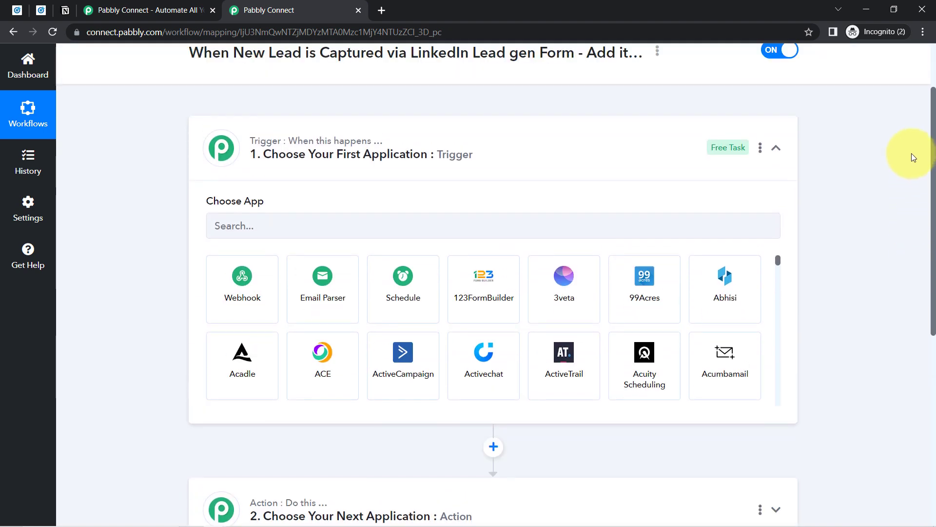
scroll(914, 157, up, 2)
drag(205, 137, 563, 144)
Step: Find LinkedIn Lead Gen Forms and set it as the workflow's trigger application
click(257, 315)
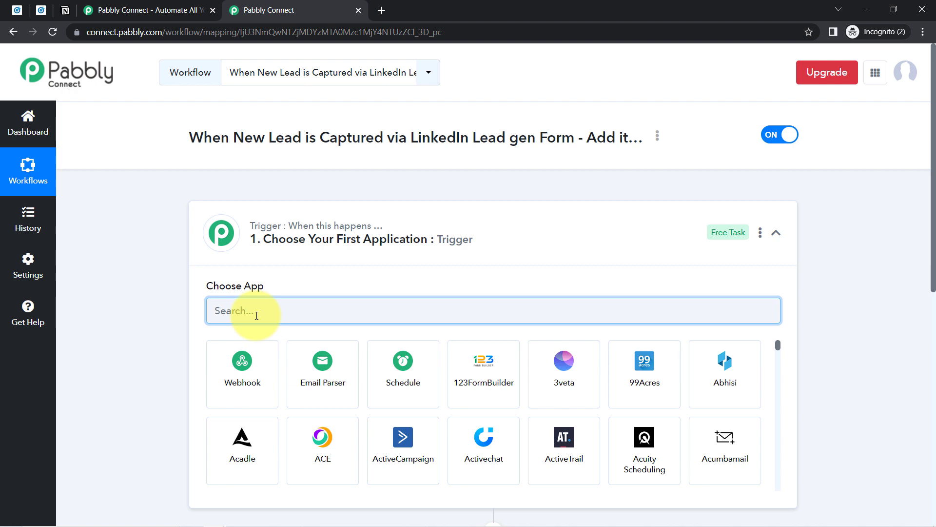
text(linkedi)
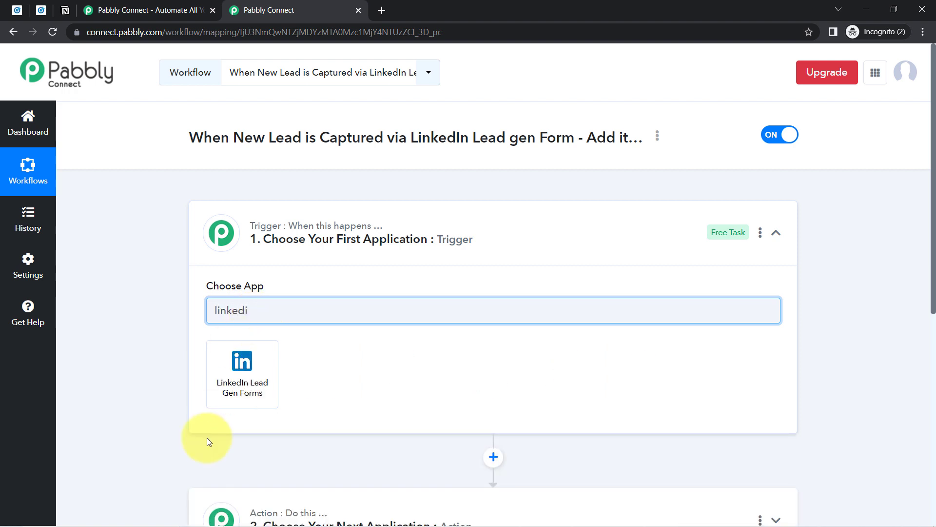
click(240, 371)
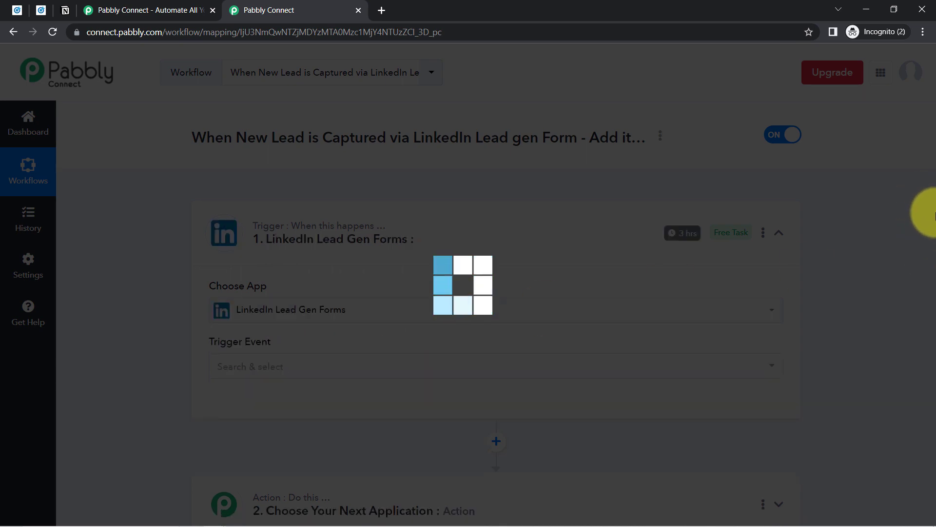
Step: Find Notion and set it as the application for the workflow's action step
scroll(922, 272, down, 5)
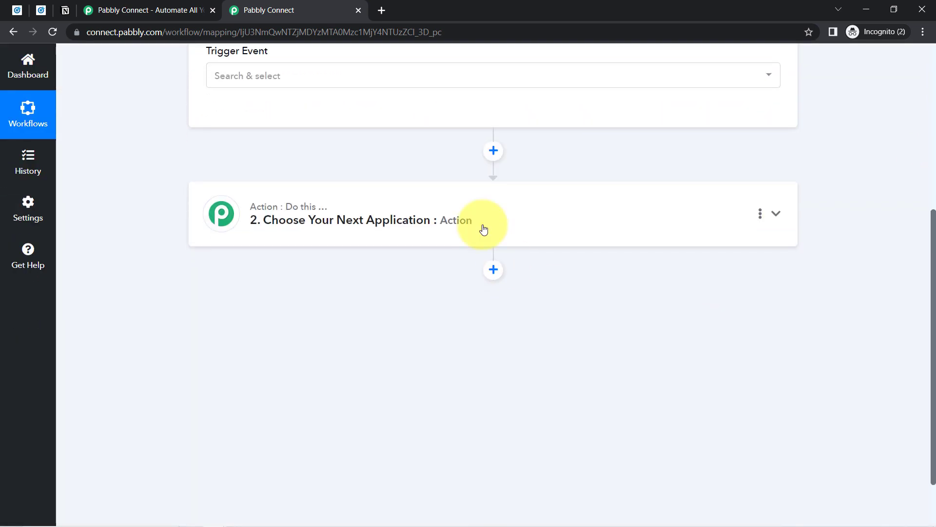
click(370, 241)
text(notion)
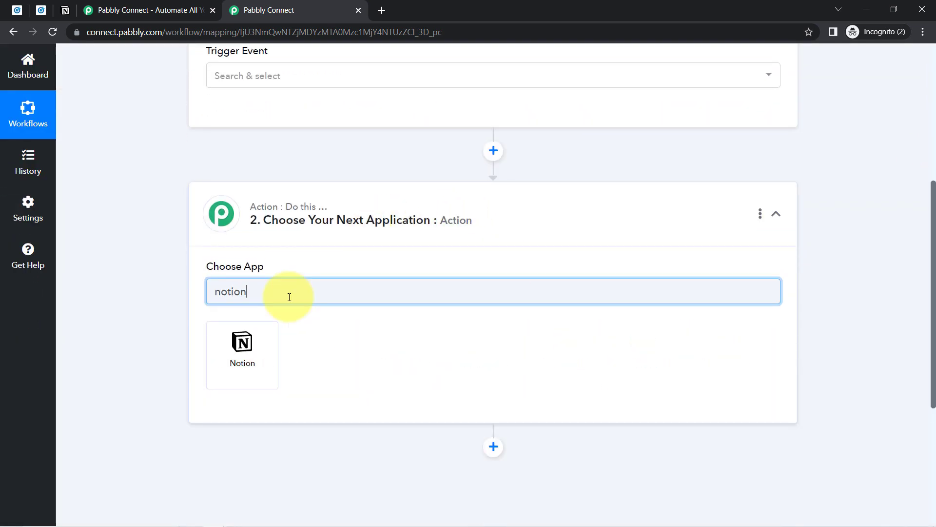
click(263, 334)
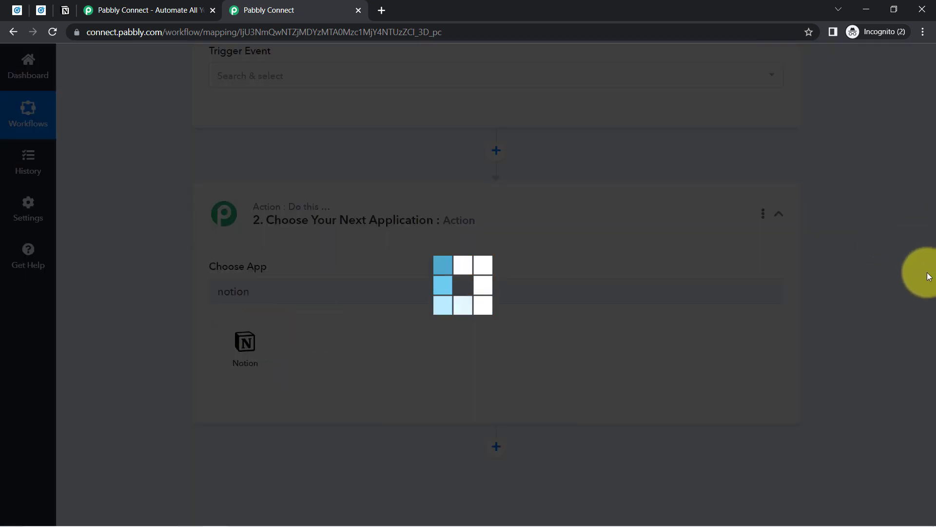
Step: Set the LinkedIn trigger event to New Lead Gen Form Response and open its account connection settings
scroll(919, 272, up, 5)
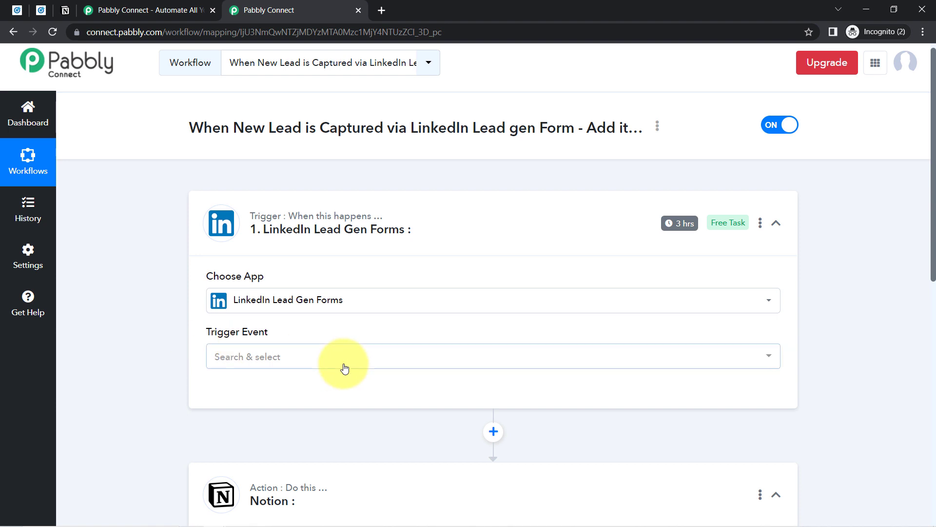
click(243, 357)
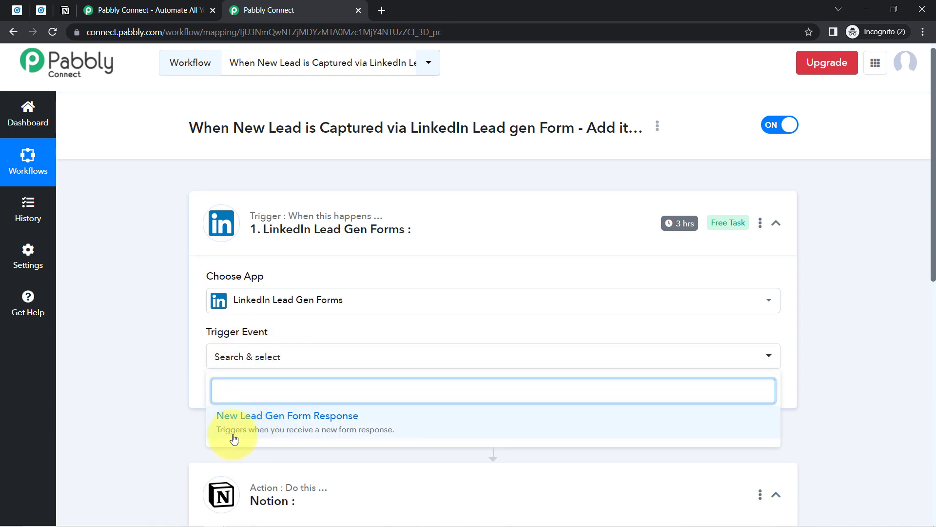
click(359, 433)
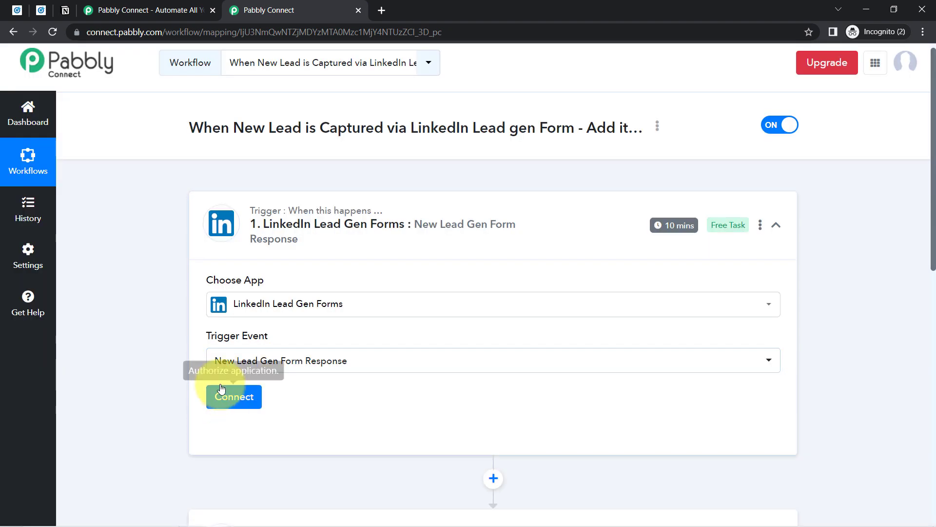
click(231, 397)
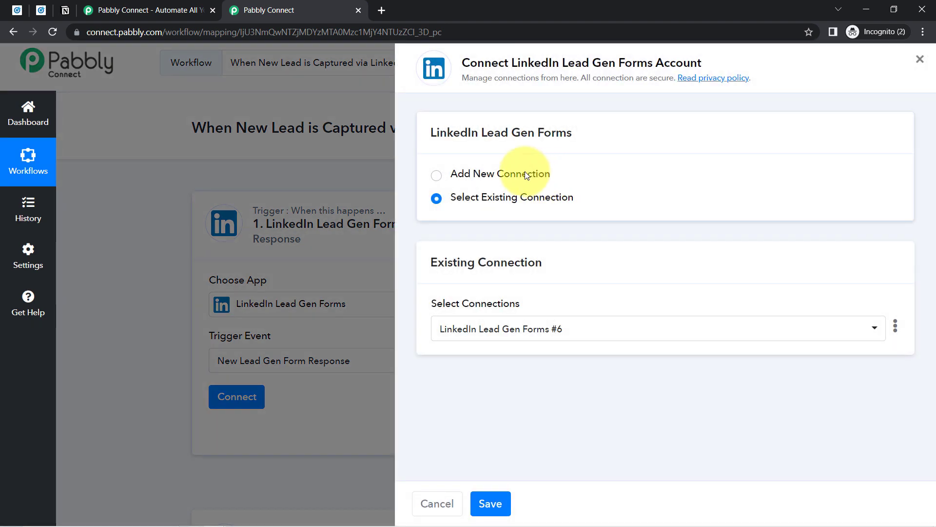
click(513, 174)
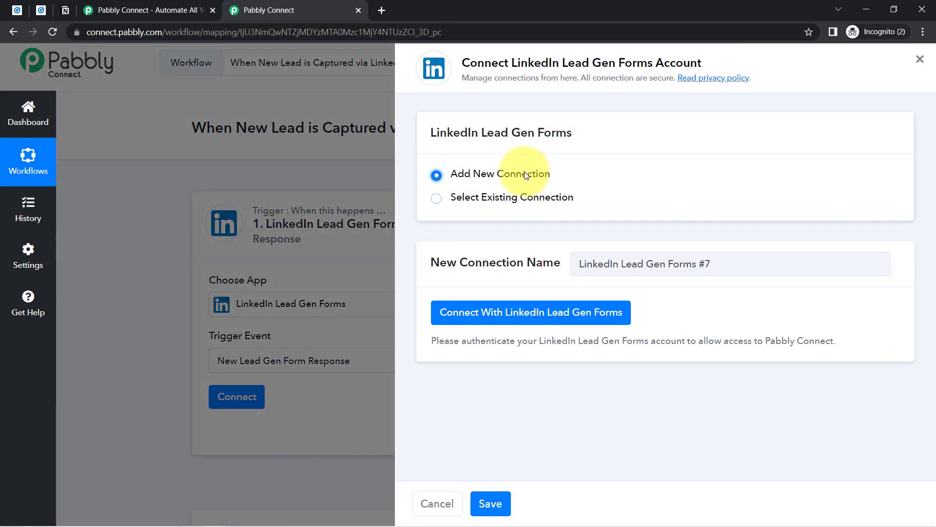
click(575, 315)
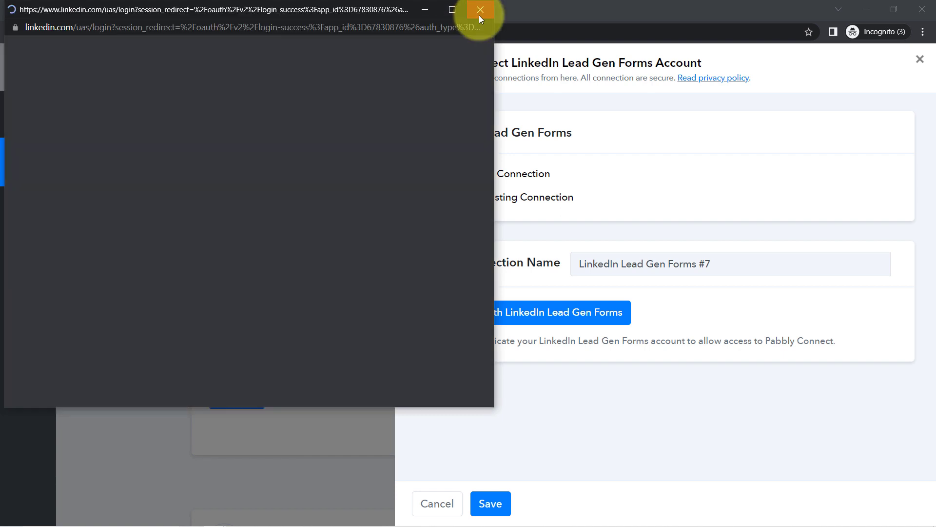
click(479, 16)
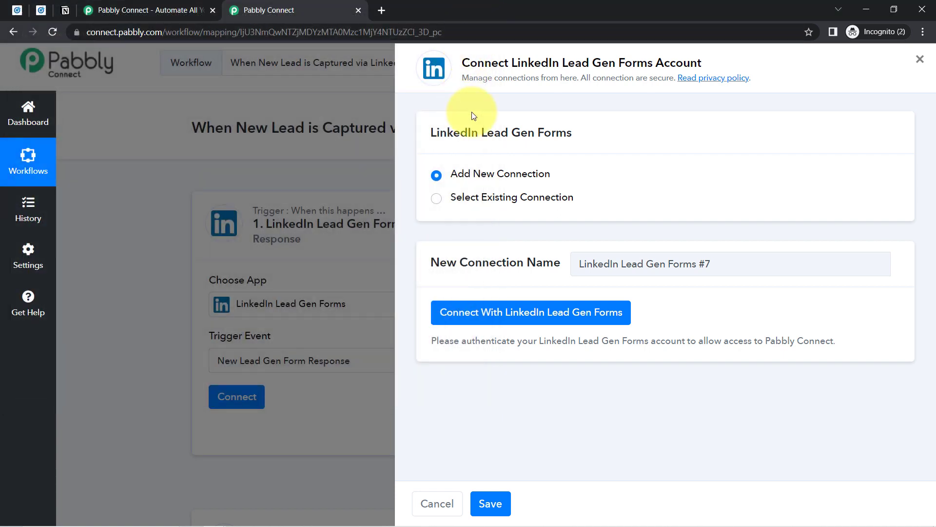
Step: Connect the trigger through the existing connection LinkedIn Lead Gen Forms #6 and save it
click(478, 196)
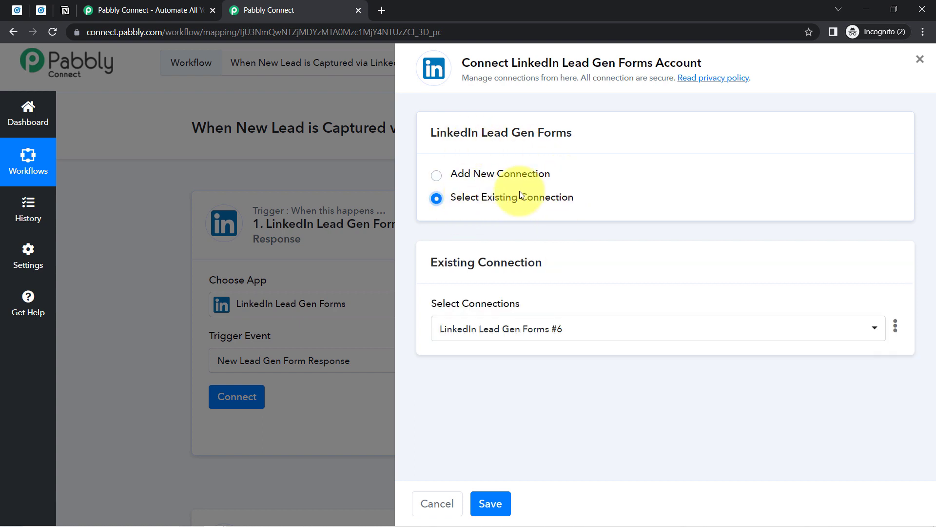
click(486, 503)
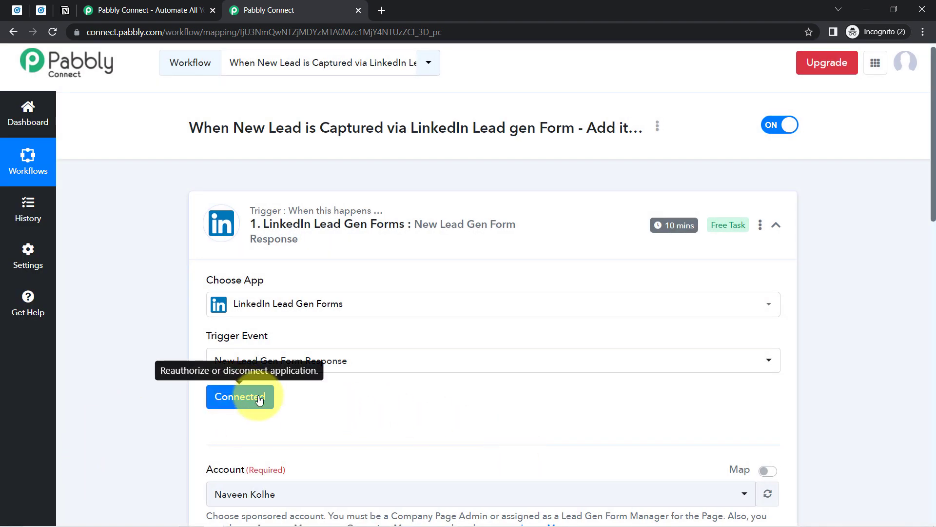
Step: Check the sponsored account and lead form selections of the LinkedIn trigger
scroll(921, 229, down, 5)
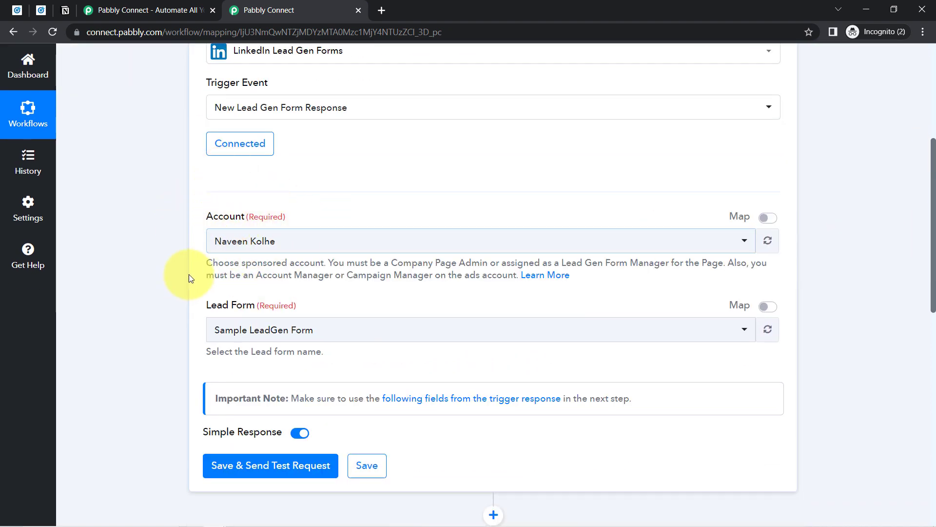
click(303, 244)
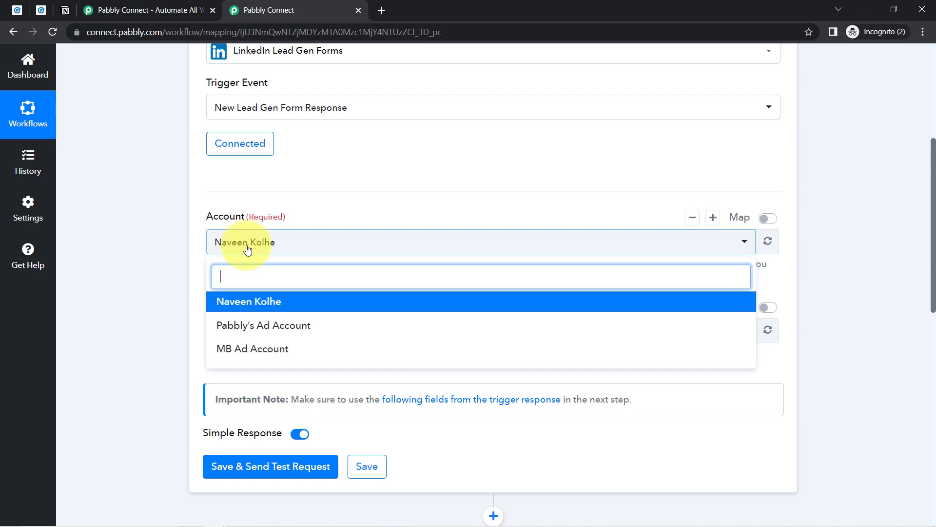
click(159, 293)
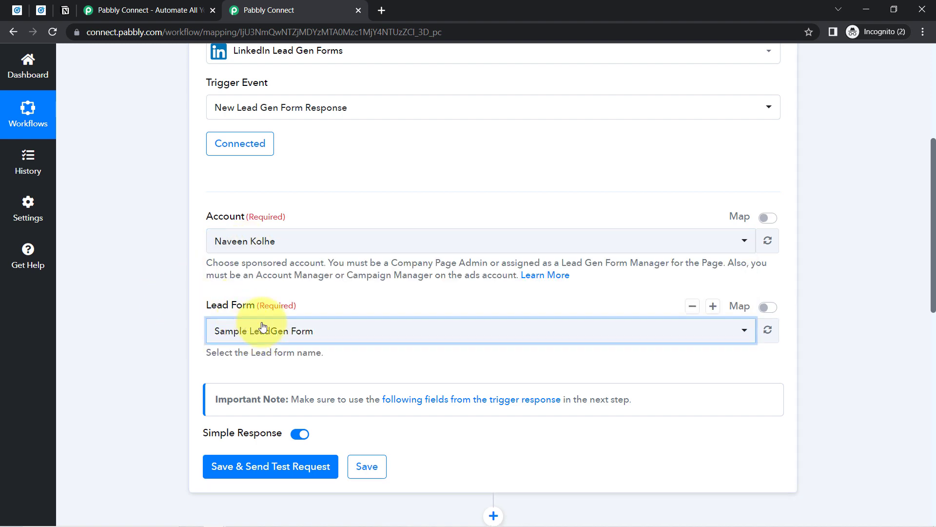
click(232, 330)
click(157, 233)
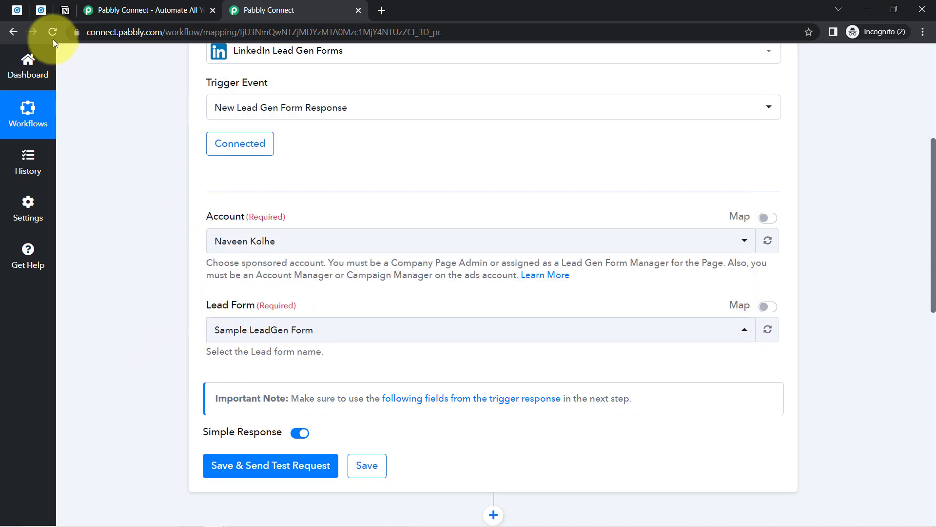
Step: Review the Lead Gen Forms list in LinkedIn Campaign Manager, then close the Pabbly Connect landing page and return to the workflow
click(21, 9)
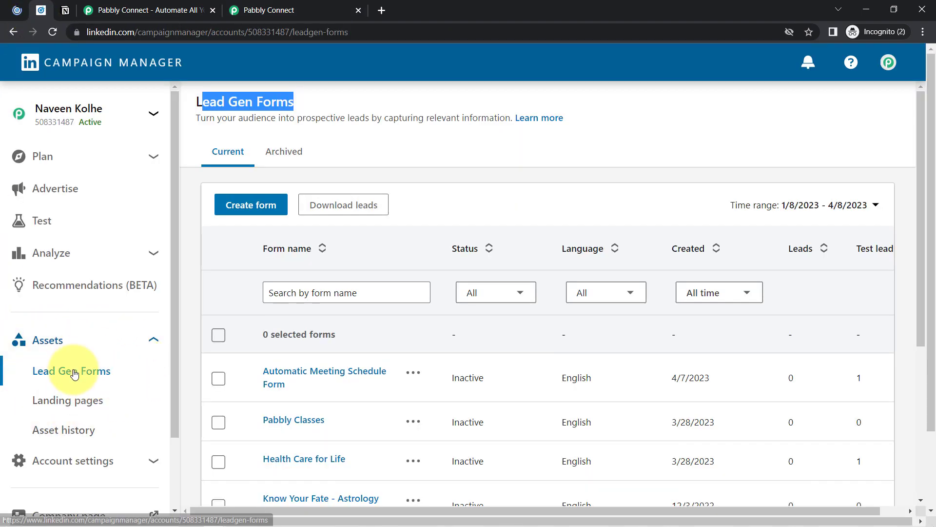
scroll(907, 256, down, 1)
scroll(906, 252, down, 2)
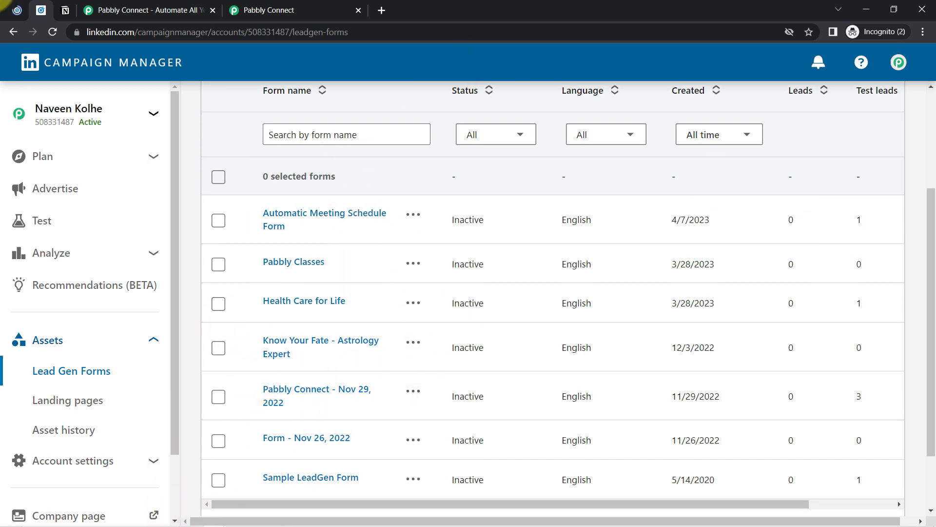
click(265, 10)
click(183, 5)
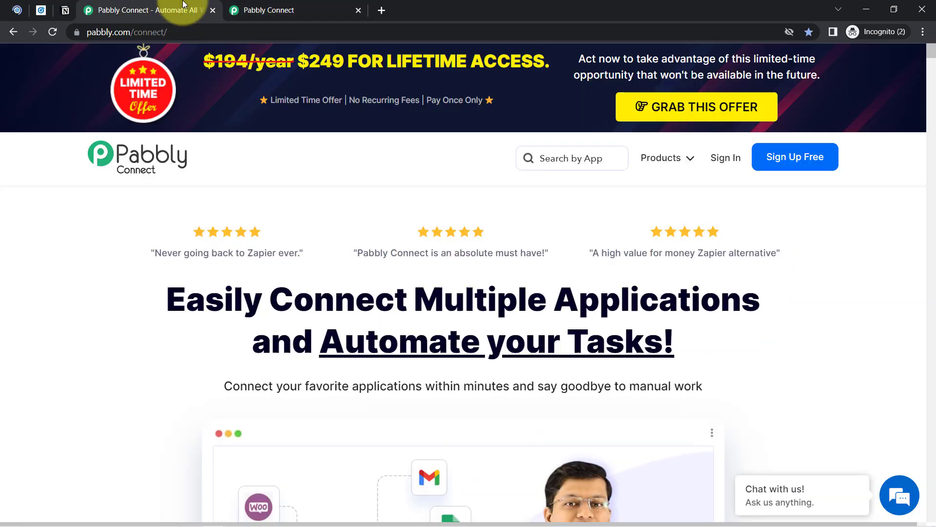
click(209, 11)
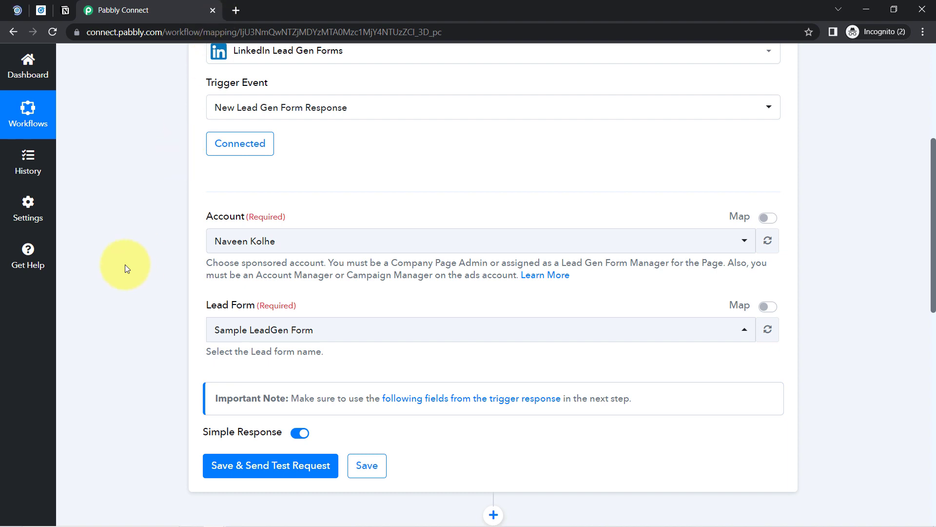
Step: Examine the trigger's sponsored account field and the lead forms available for selection, keeping Sample LeadGen Form
click(239, 252)
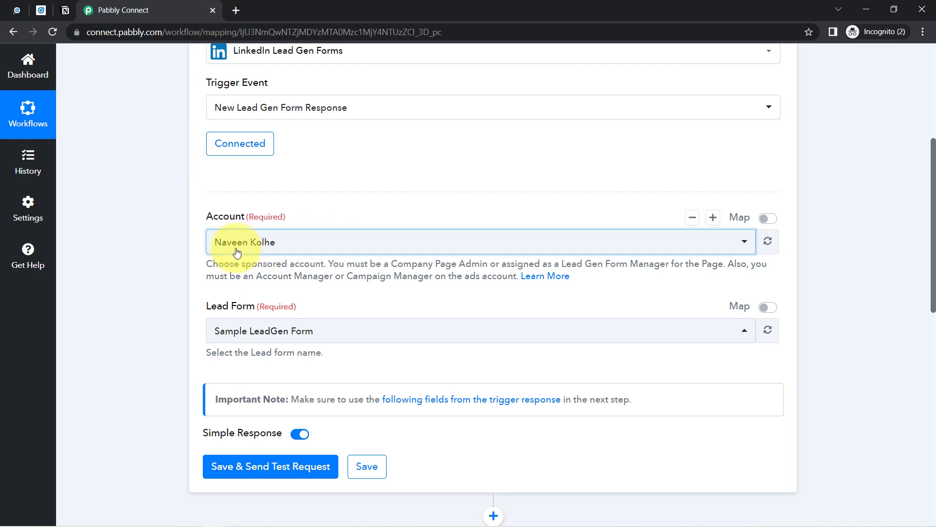
click(173, 262)
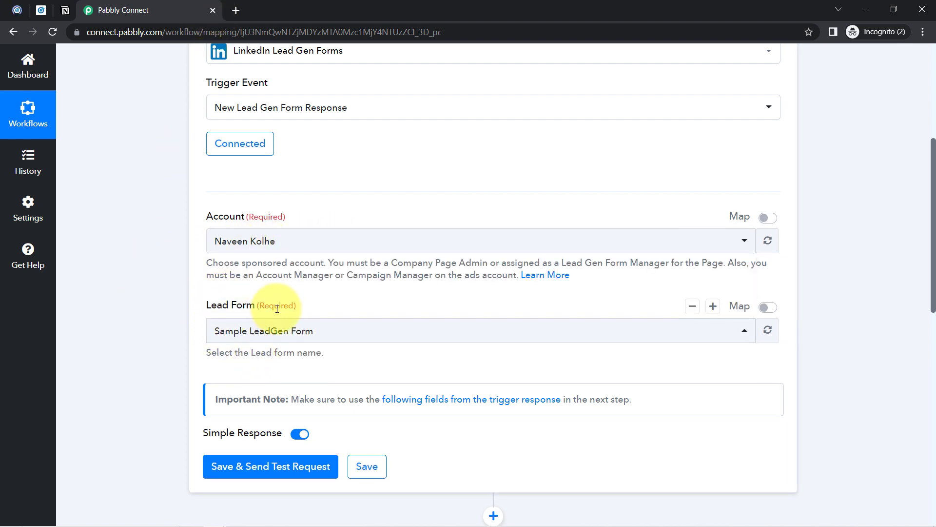
click(255, 330)
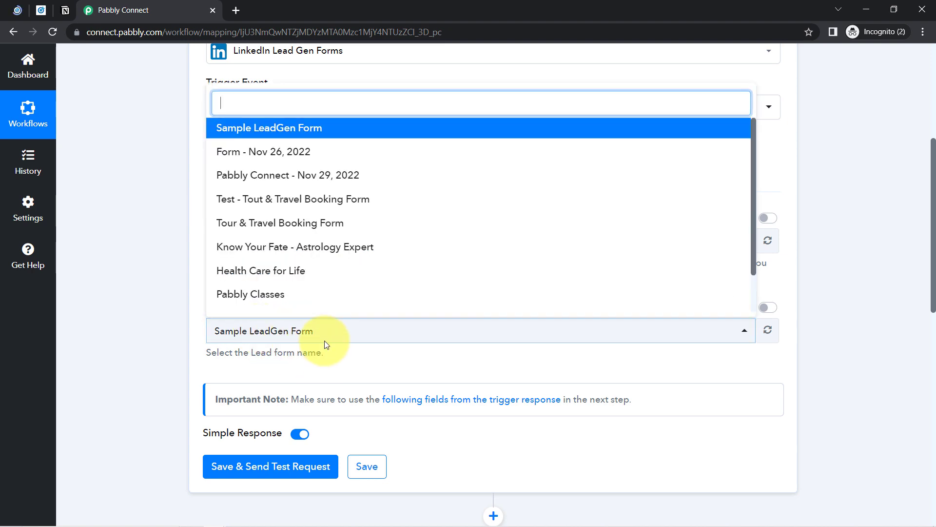
click(247, 337)
Step: In LinkedIn Campaign Manager, show the ads of the Lead generation - Apr 5, 2023 campaign within the Pabbly Connect campaign group
click(31, 11)
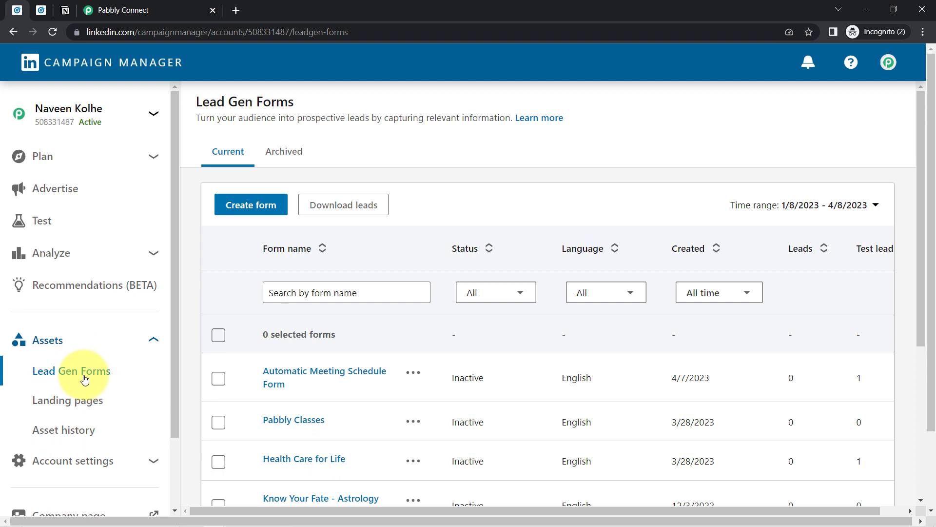
click(46, 196)
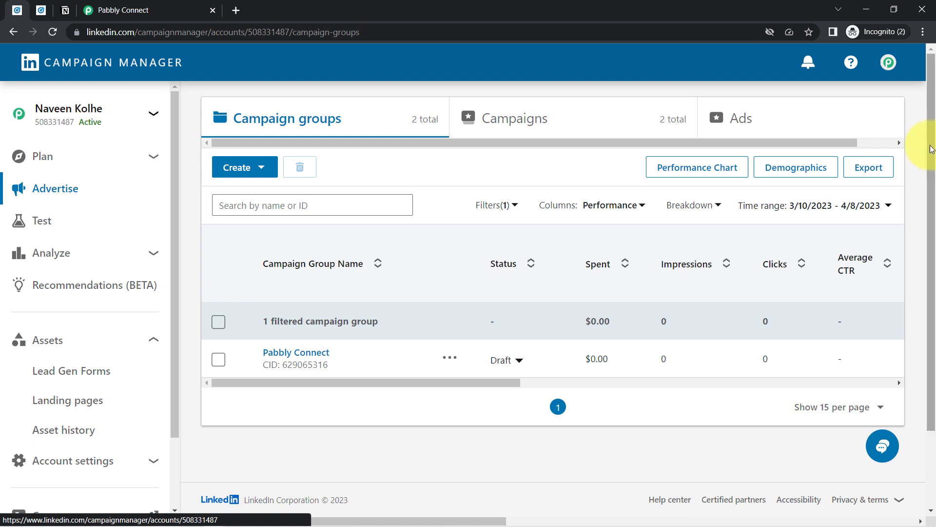
drag(932, 149, 932, 228)
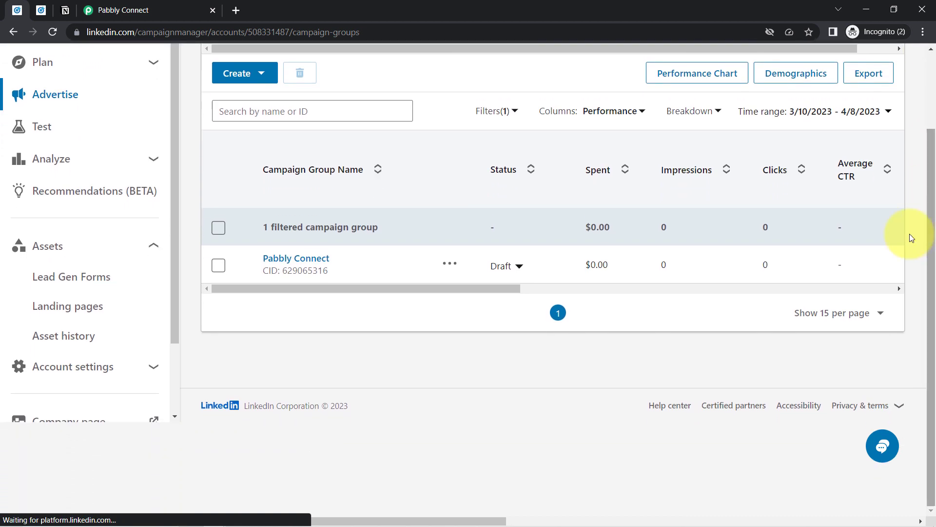
click(312, 259)
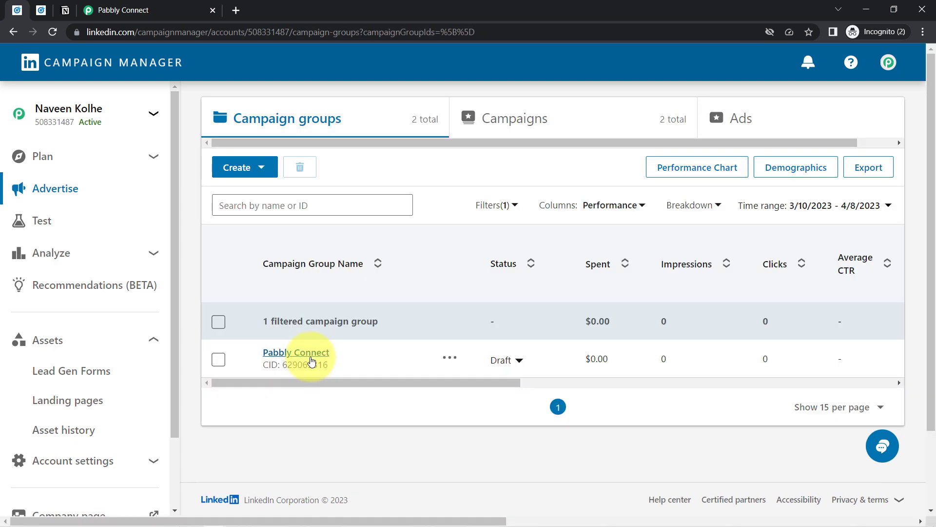
click(312, 360)
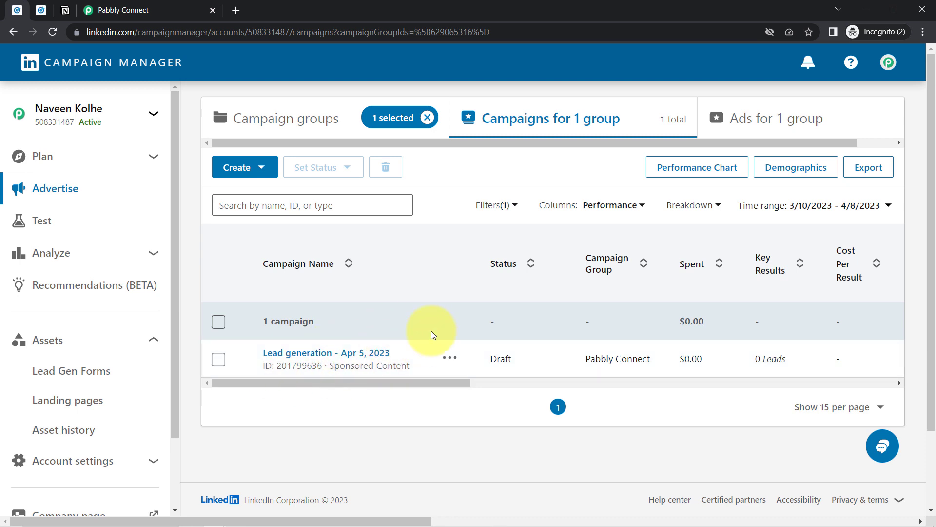
click(293, 352)
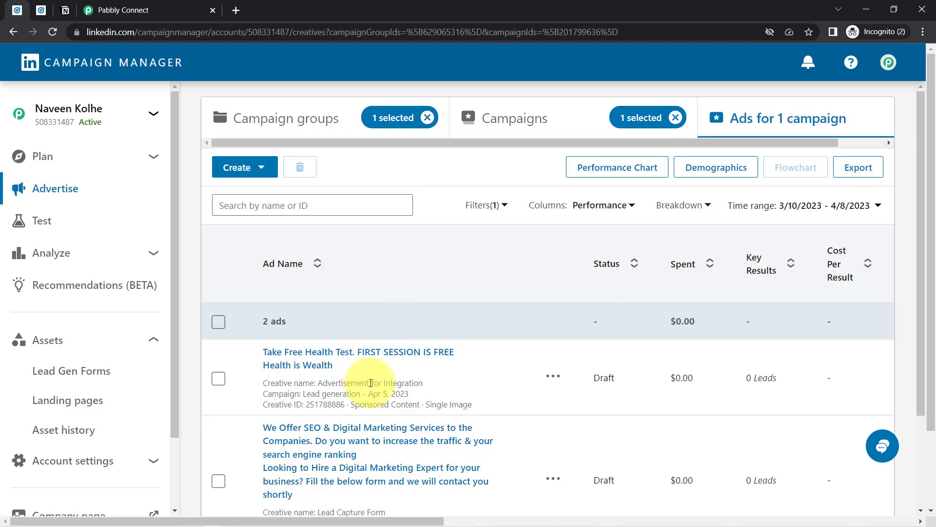
Step: Preview the SEO & Digital Marketing Services ad and open its Get Quote lead form
scroll(917, 284, down, 1)
scroll(917, 280, down, 1)
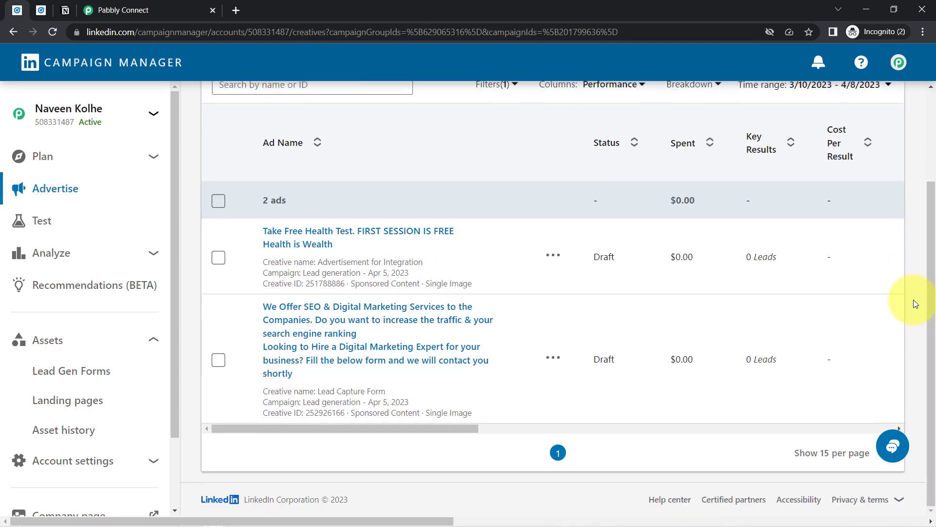
drag(601, 257, 609, 257)
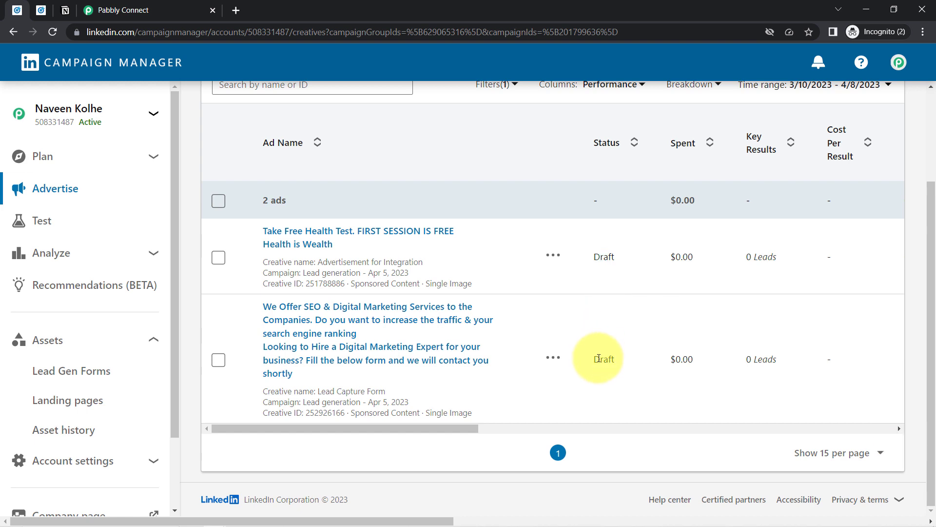
click(324, 314)
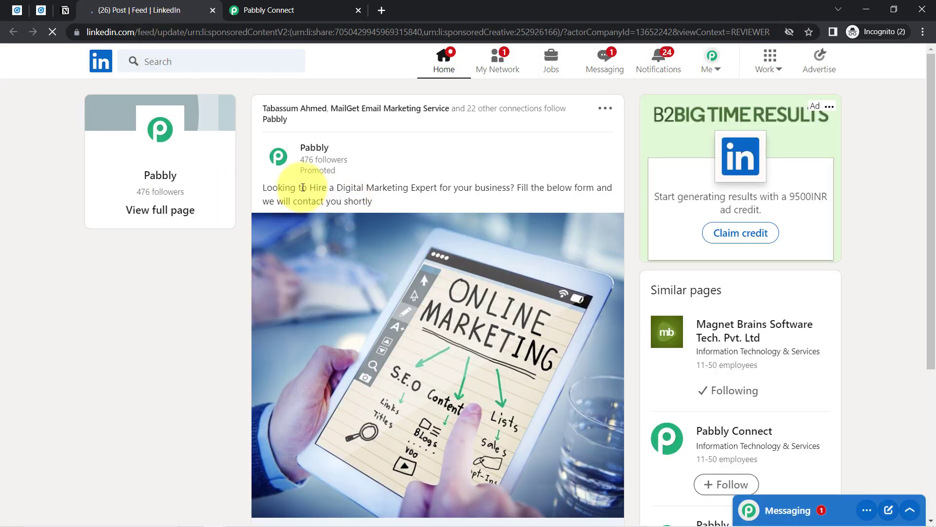
drag(291, 189, 933, 205)
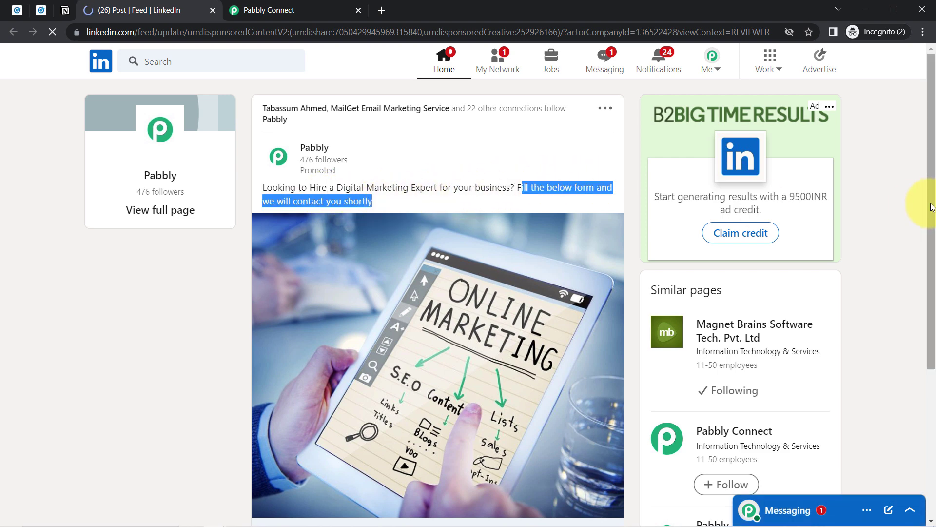
scroll(911, 334, down, 5)
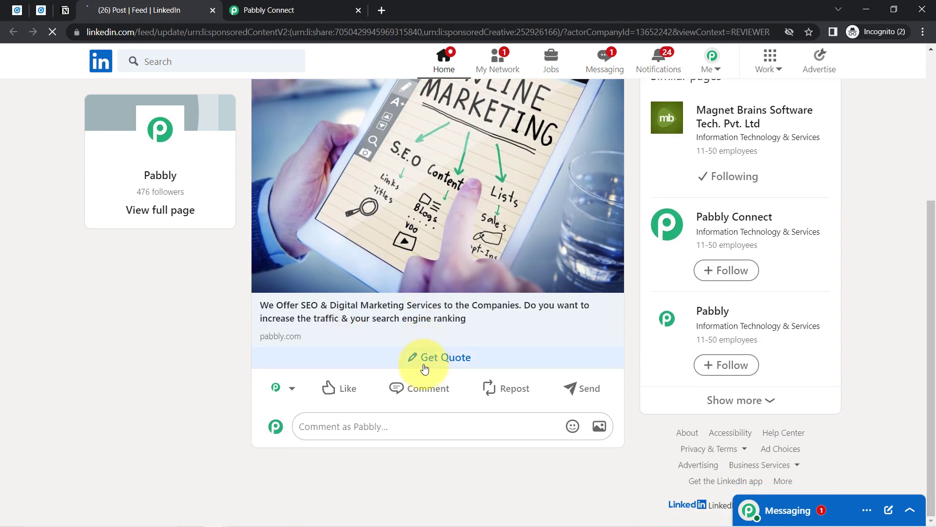
click(443, 357)
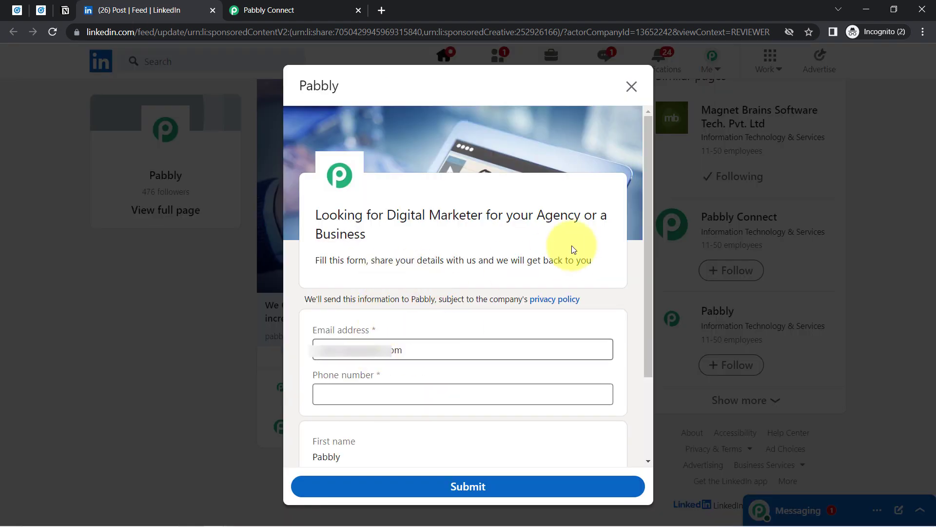
Step: Clear the prefilled email address in the lead form and review the email address and phone number fields
triple_click(334, 355)
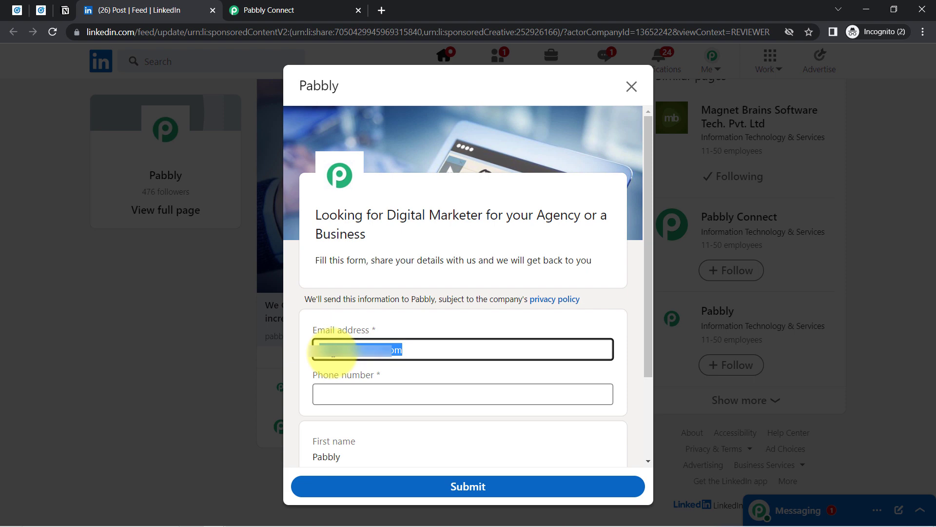
key(BackSpace)
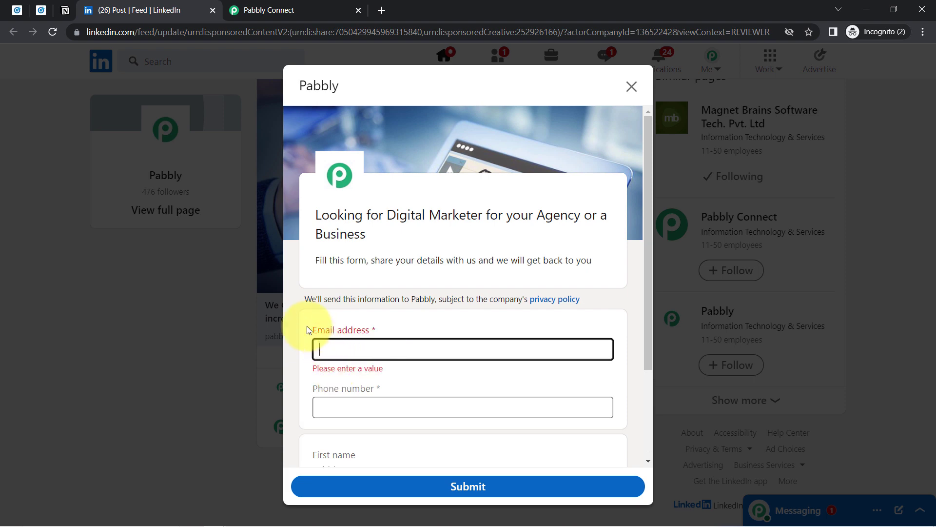
drag(311, 334, 376, 335)
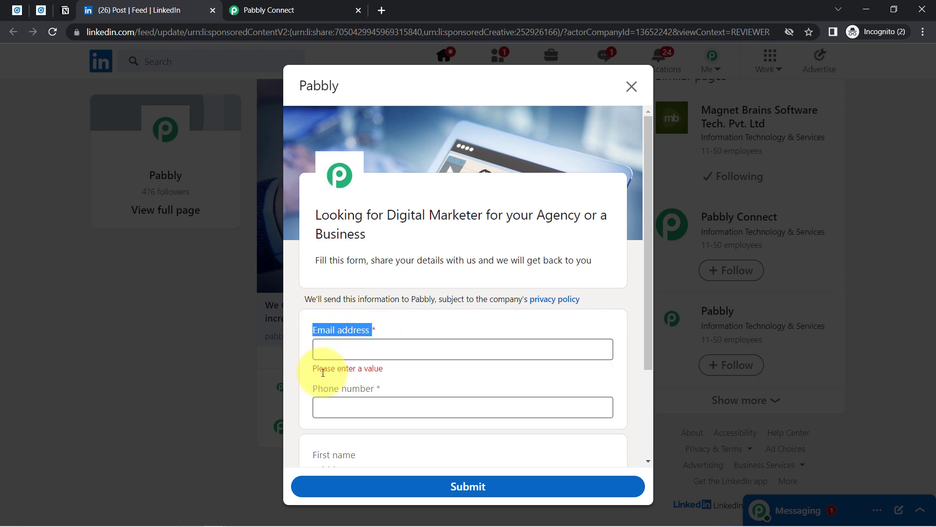
drag(313, 388, 371, 390)
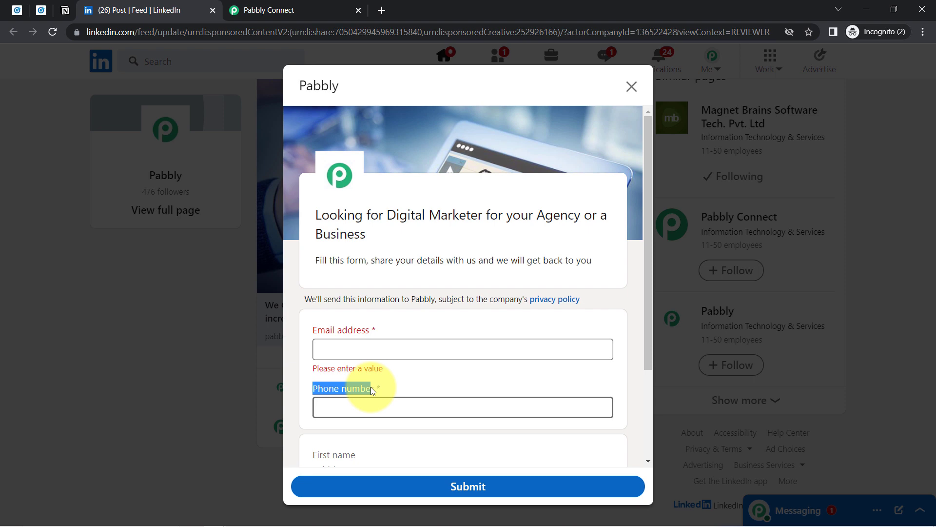
click(277, 3)
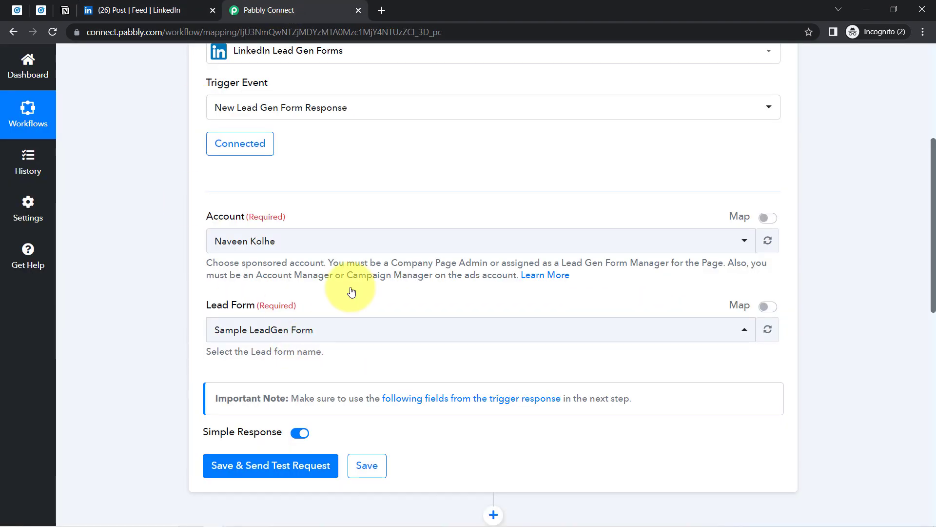
click(180, 4)
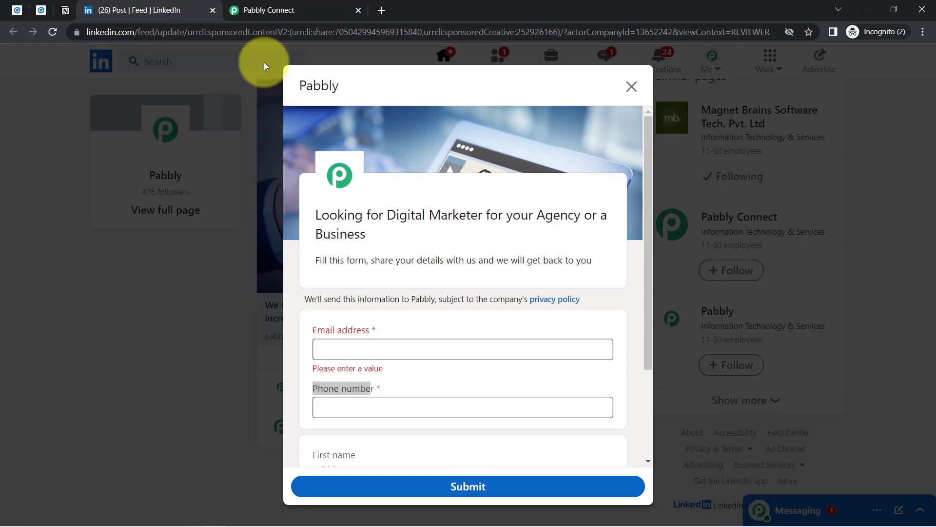
Step: Review the prefilled first name, last name and company name at the end of the lead form
drag(648, 195, 648, 290)
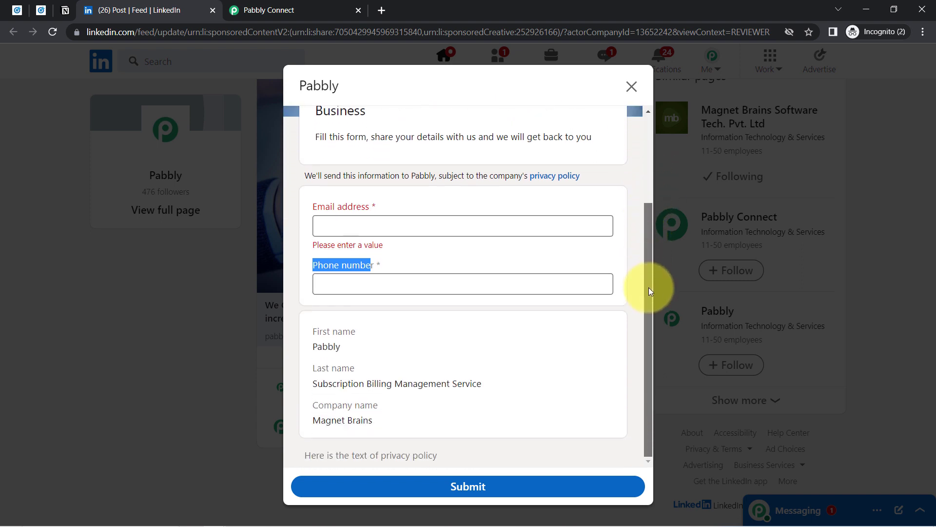
drag(319, 331, 350, 332)
drag(323, 384, 339, 373)
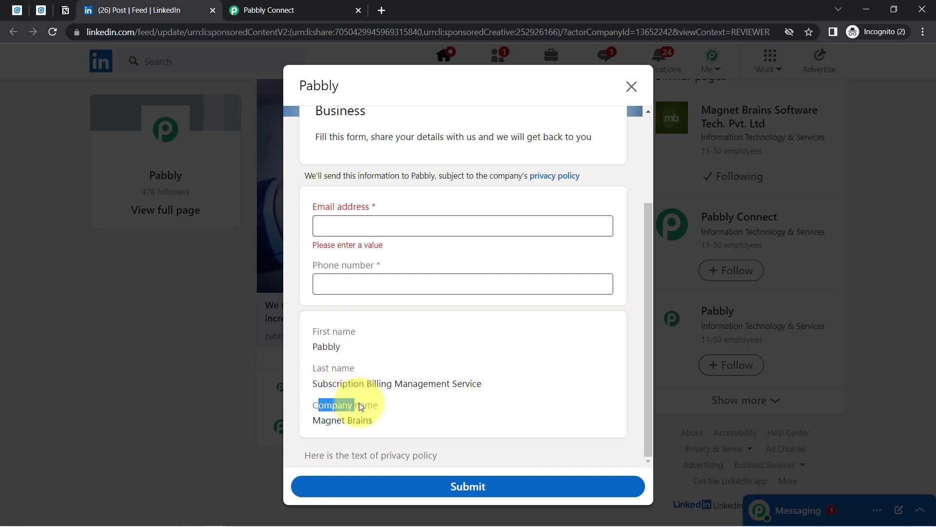
double_click(334, 346)
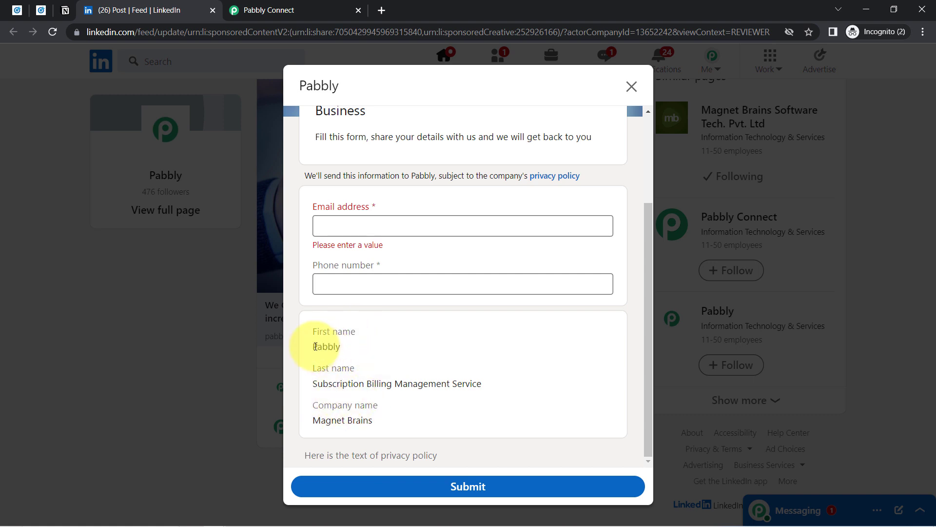
drag(313, 345, 372, 356)
drag(337, 383, 463, 396)
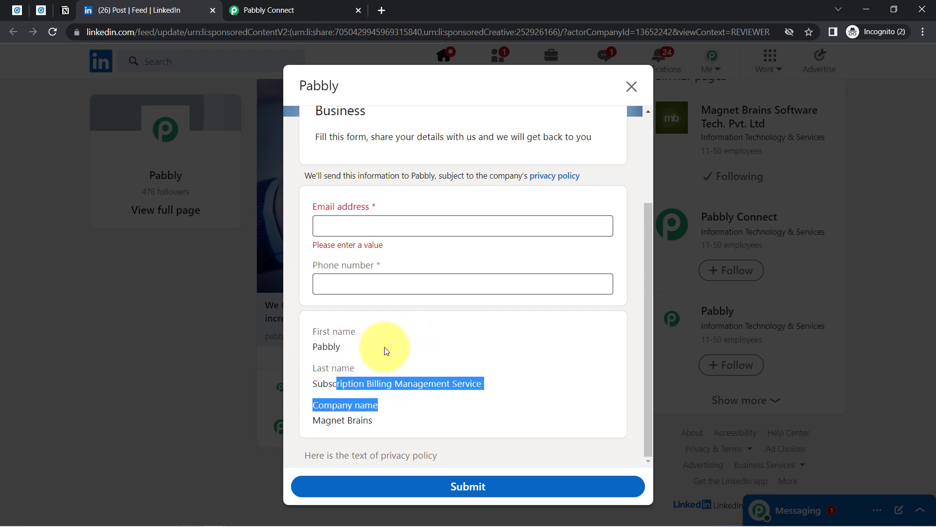
Step: Preview the same ad in another browser tab, go to the account's LinkedIn profile from there and open its intro for editing
click(17, 10)
click(280, 321)
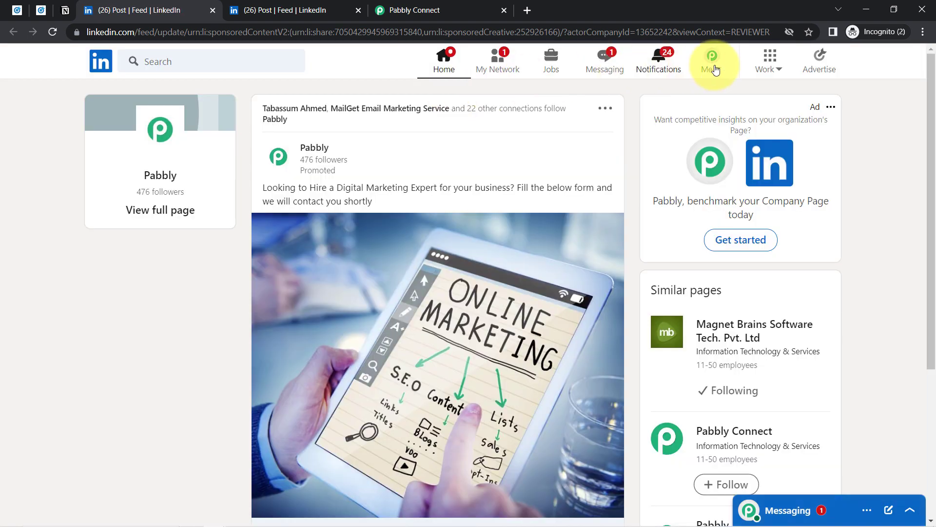
click(711, 62)
click(647, 179)
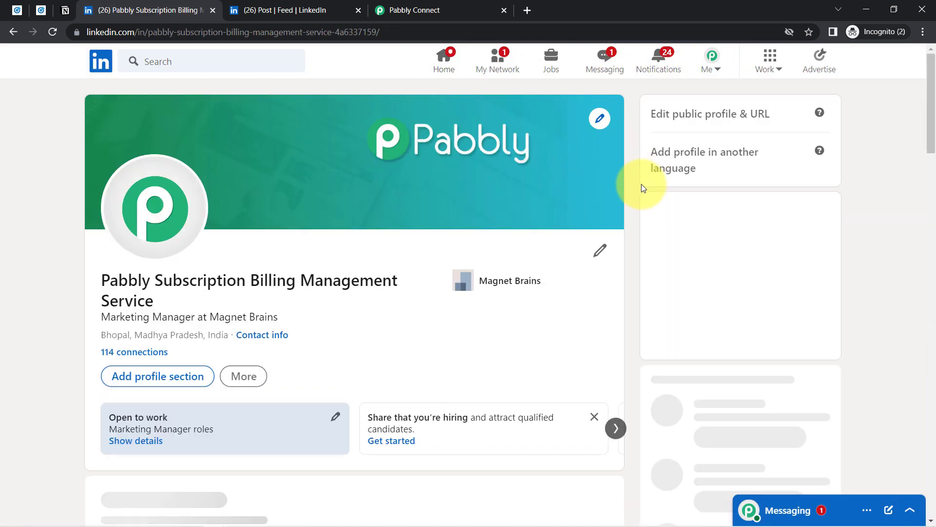
click(600, 254)
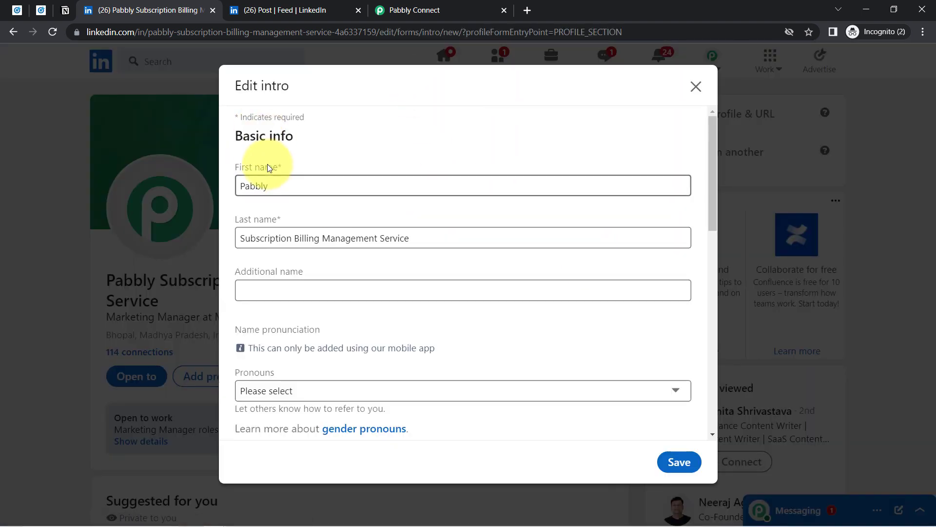
Step: Compare the first and last name in the profile intro with the prefilled names in the lead form
double_click(255, 185)
drag(355, 241, 251, 242)
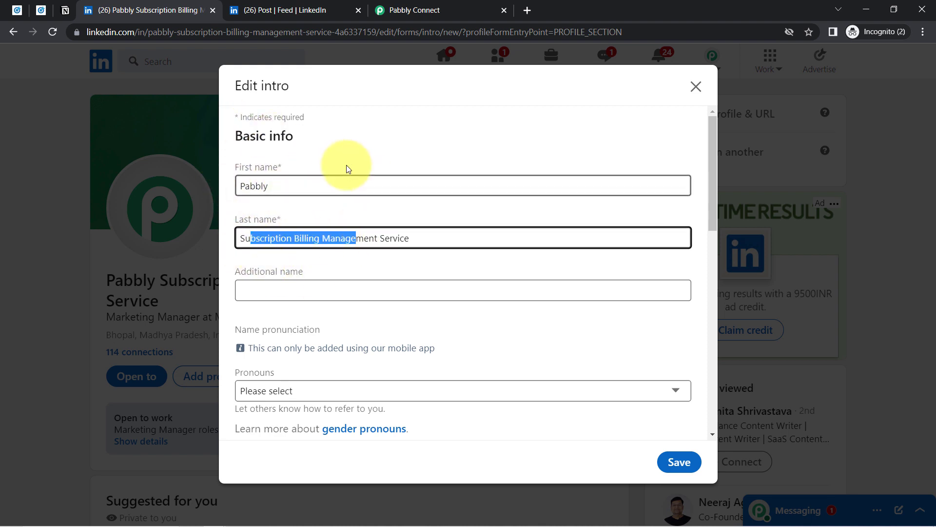
click(293, 10)
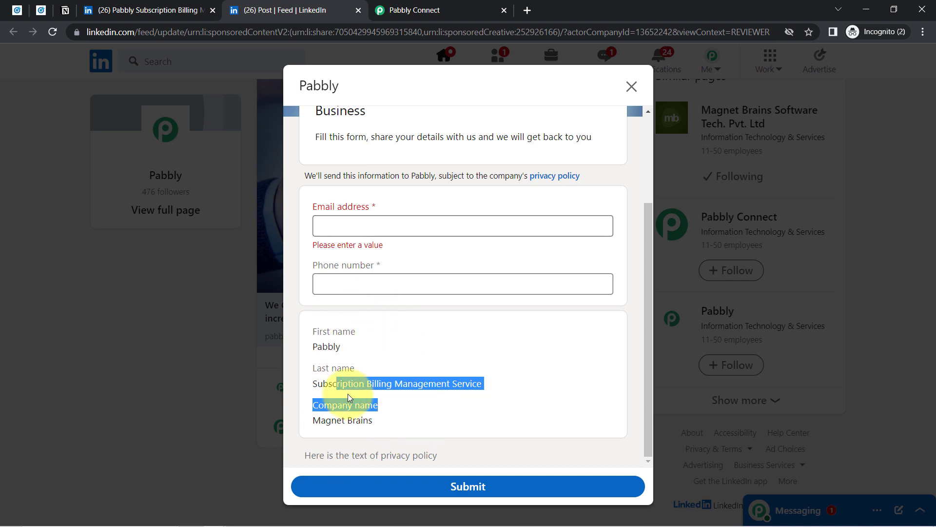
key(ctrl+shift+Tab)
drag(406, 239, 277, 233)
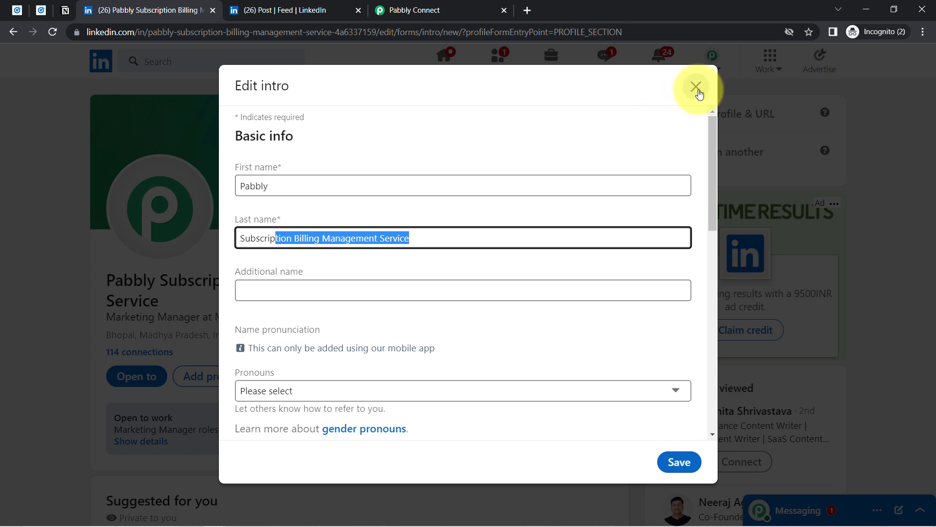
Step: Recheck the first and last name in the profile intro, fill in the lead form's phone number and submit the test lead
double_click(298, 185)
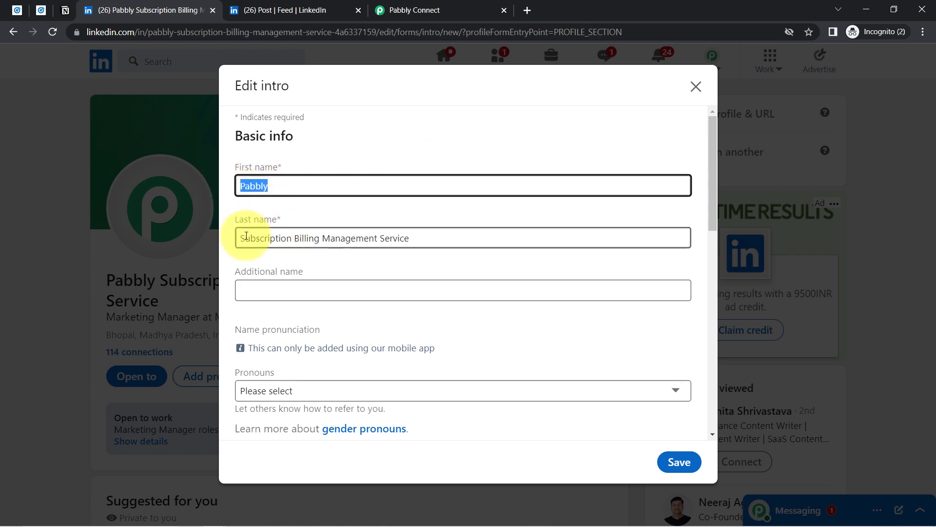
drag(281, 238, 299, 211)
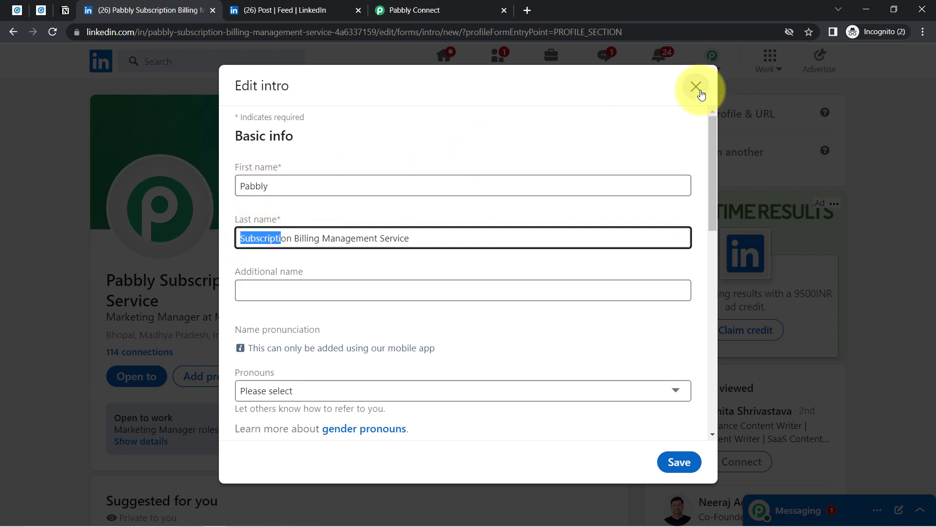
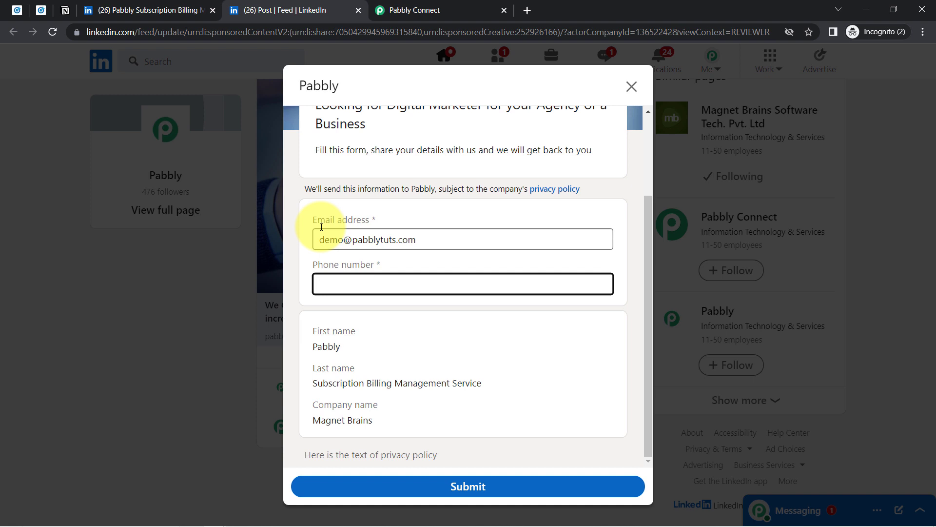
text(9333)
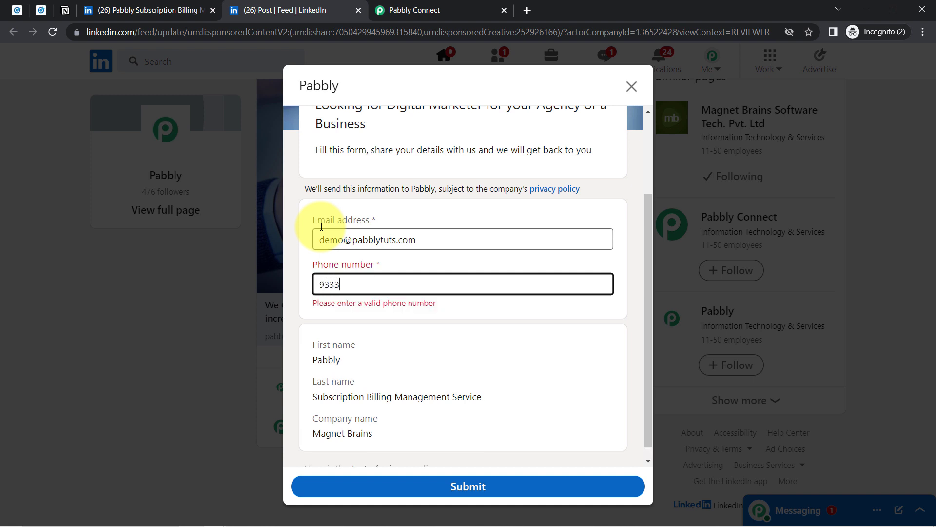
text(333333)
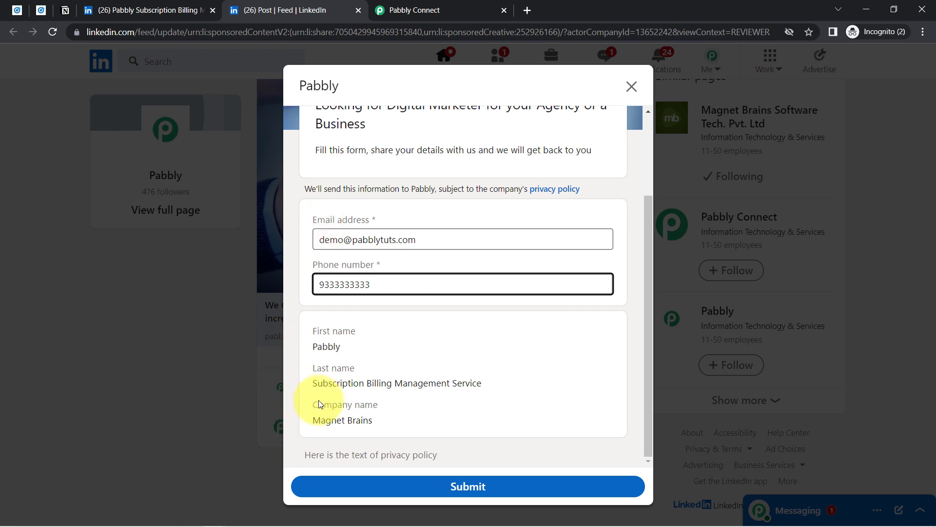
drag(332, 405, 356, 416)
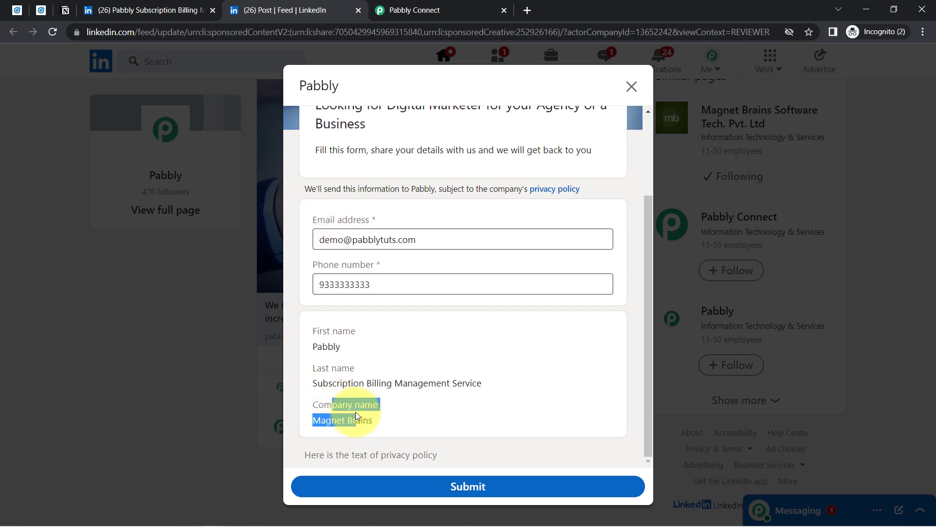
click(458, 494)
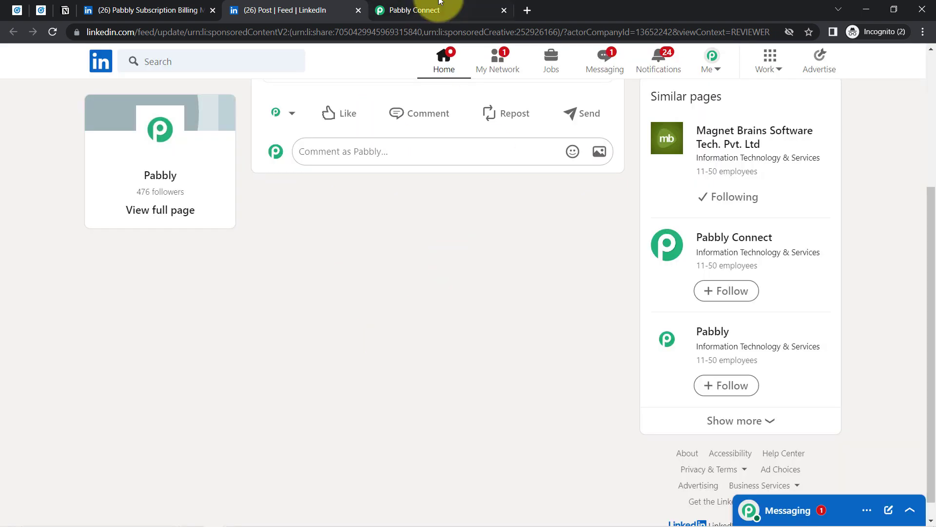
Step: Switch to Pabbly Connect, save the LinkedIn Lead Gen Forms trigger and send a test request to capture the submitted lead
click(423, 9)
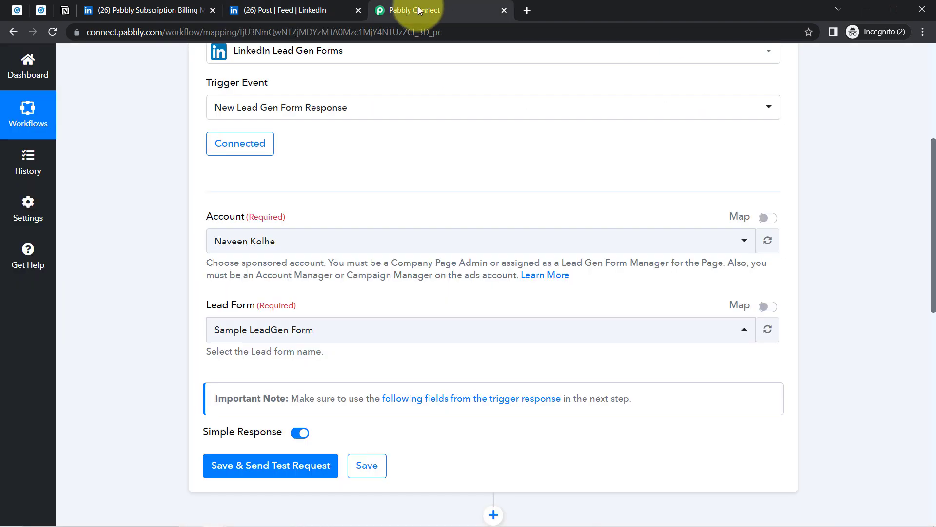
click(281, 468)
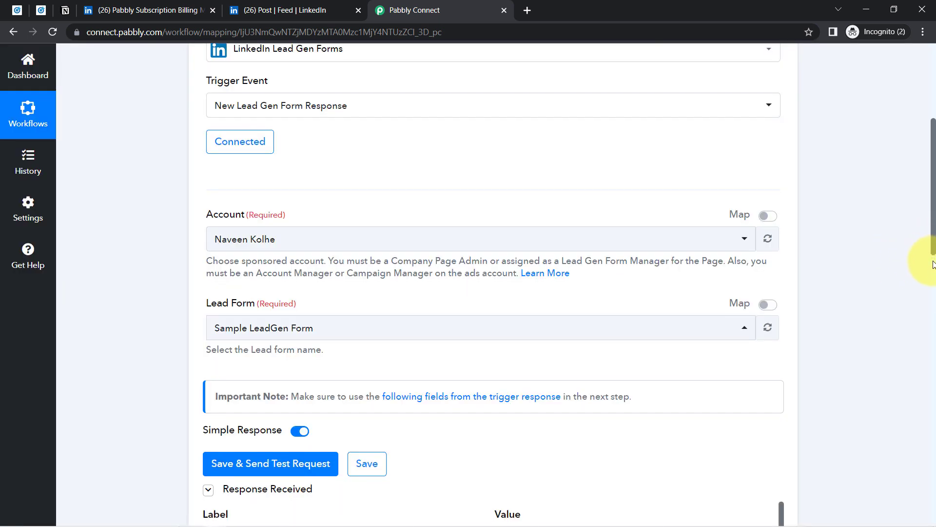
scroll(930, 276, down, 5)
scroll(920, 337, down, 3)
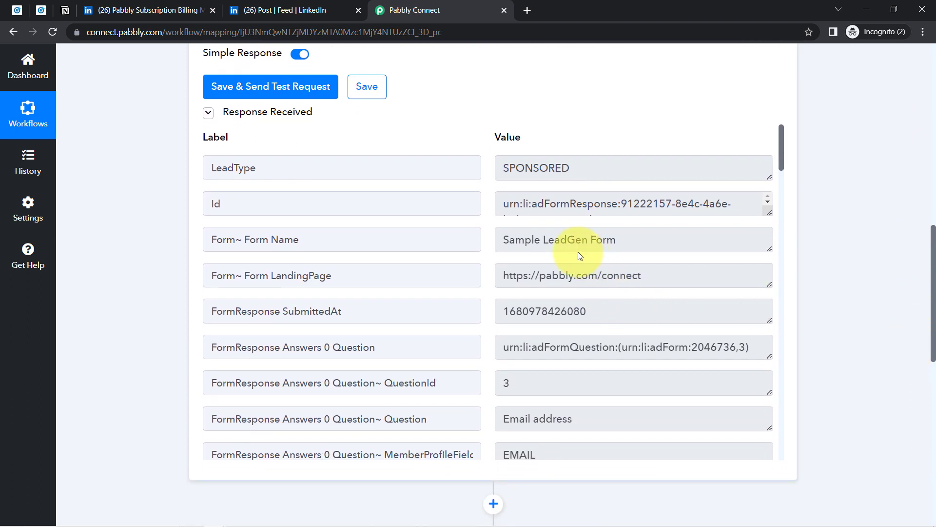
Step: Check the form name, email address, phone number, first name and last name in the received trigger response
drag(520, 243, 621, 237)
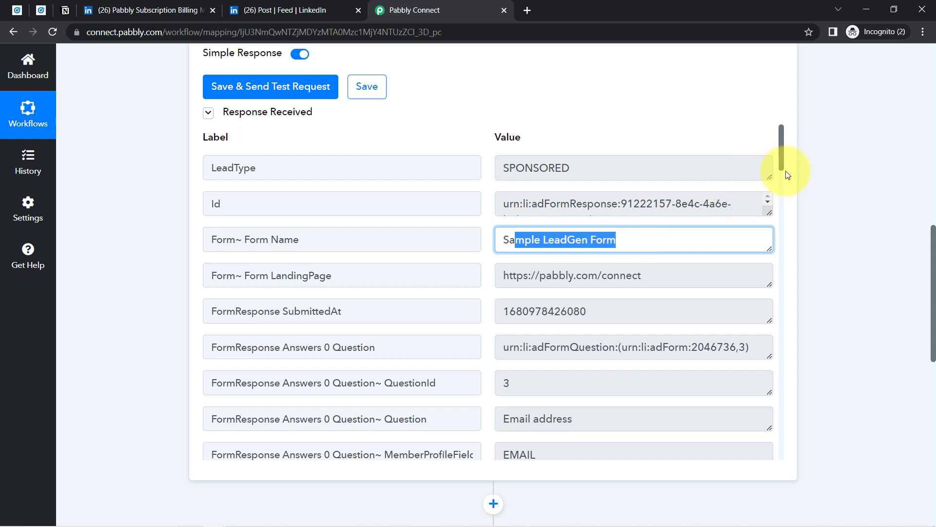
drag(783, 162, 779, 218)
drag(561, 159, 708, 196)
drag(781, 199, 781, 220)
drag(498, 258, 687, 290)
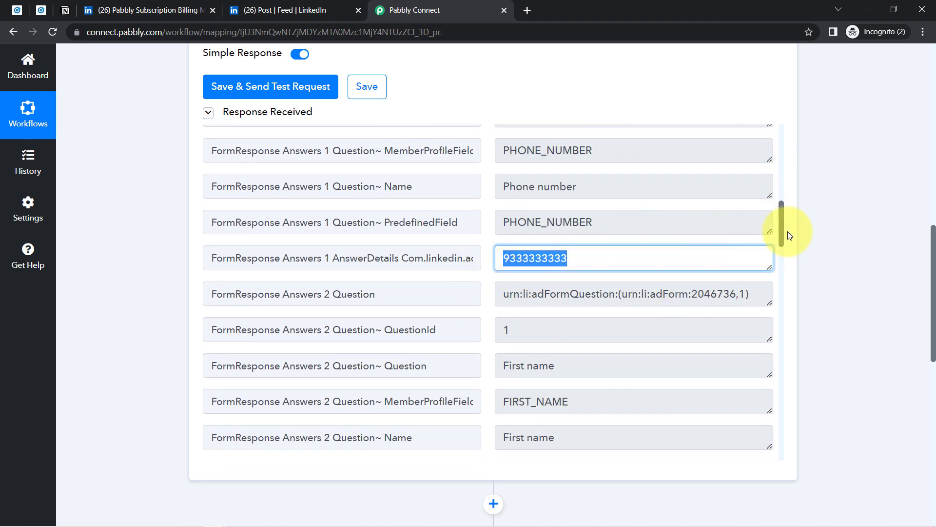
drag(780, 225, 776, 303)
double_click(501, 243)
drag(707, 253, 546, 254)
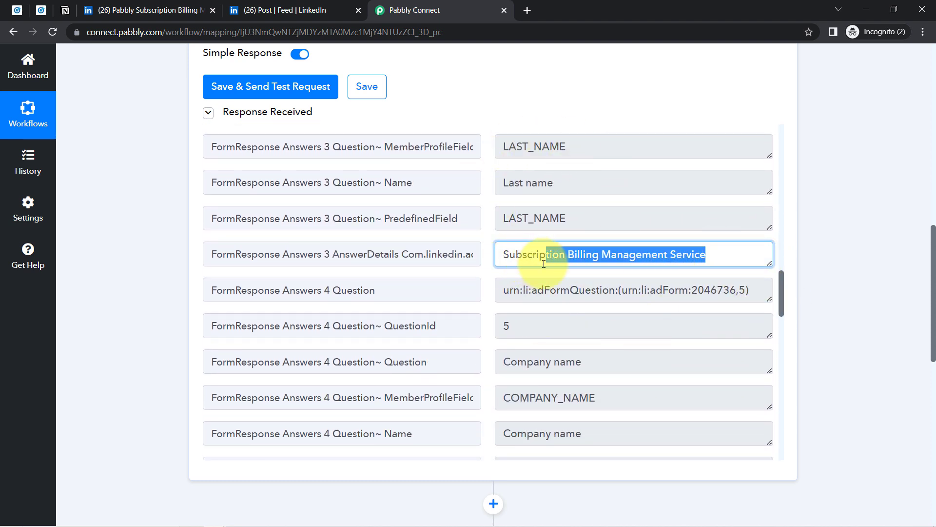
Step: Glance at the Lead Gen Forms list in Campaign Manager and move the Pabbly Connect browser tab ahead of the LinkedIn tabs
drag(931, 243, 916, 5)
click(41, 9)
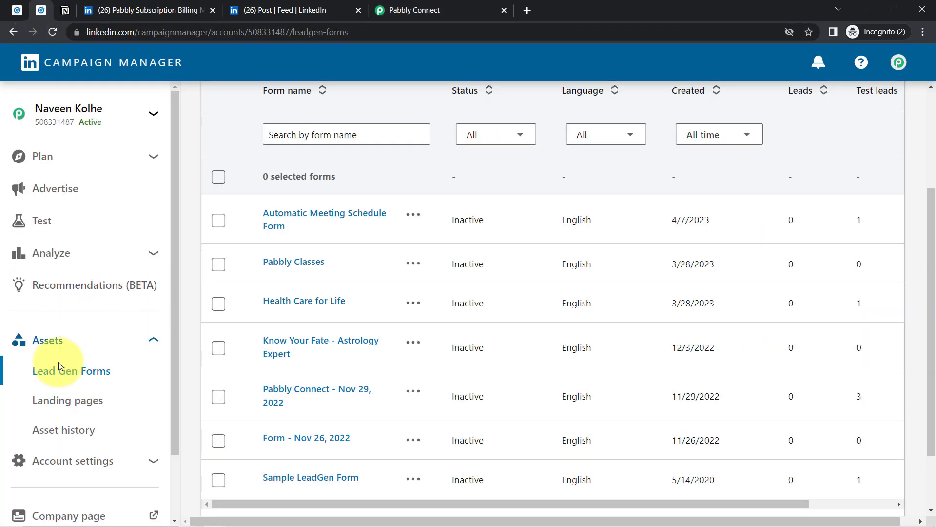
click(412, 9)
drag(412, 9, 175, 9)
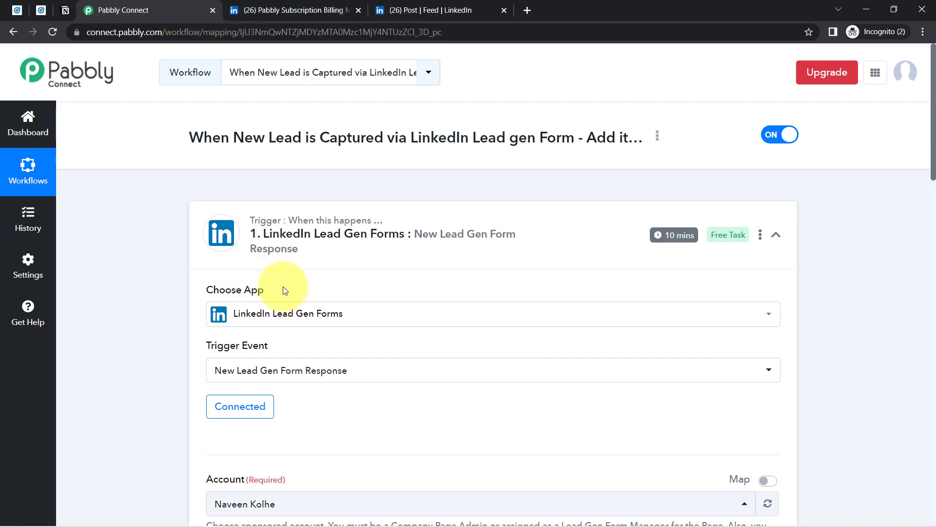
Step: Look through the Lead Gen Forms list down to Sample LeadGen Form, and check the trigger's polling interval in Pabbly Connect
click(41, 10)
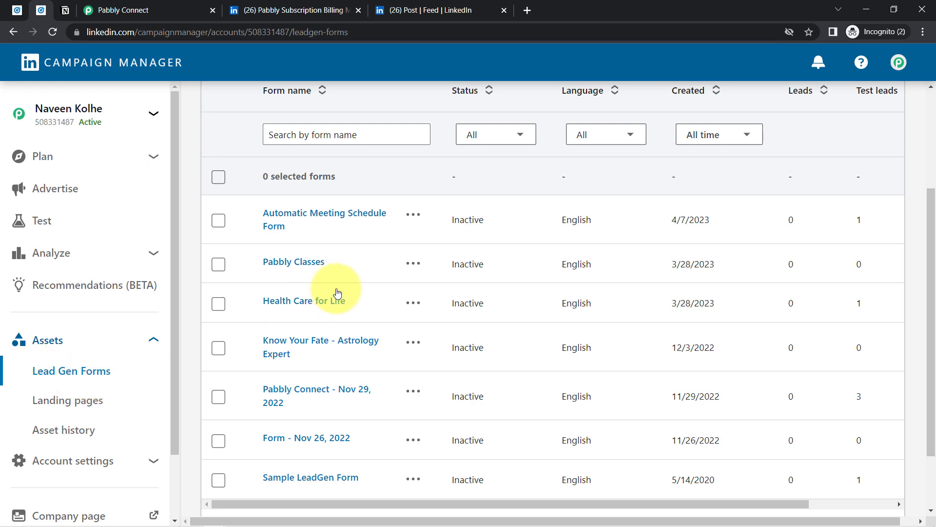
scroll(303, 386, up, 3)
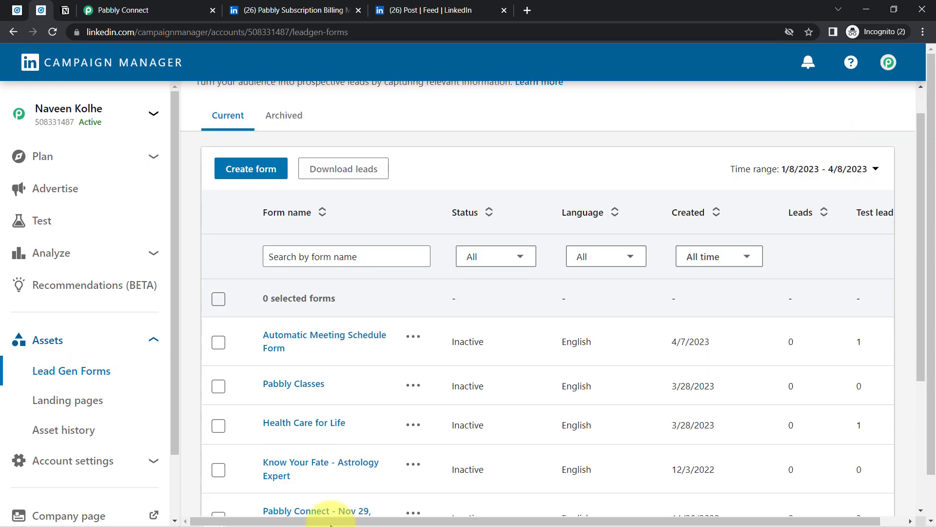
drag(915, 209, 919, 309)
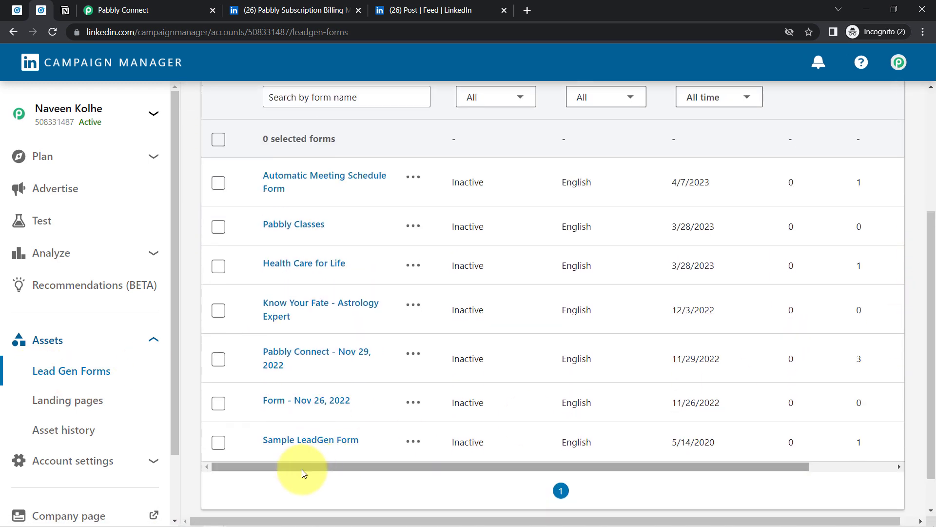
click(166, 10)
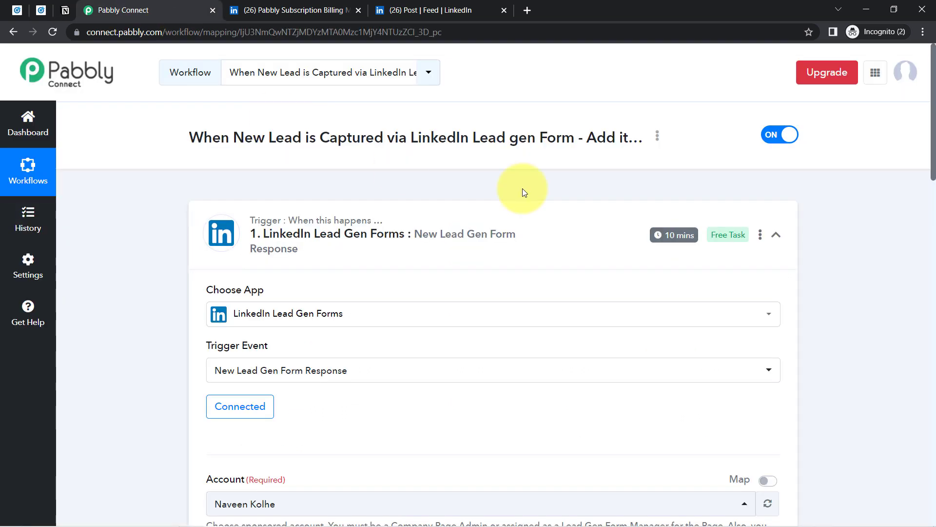
mouse_move(666, 240)
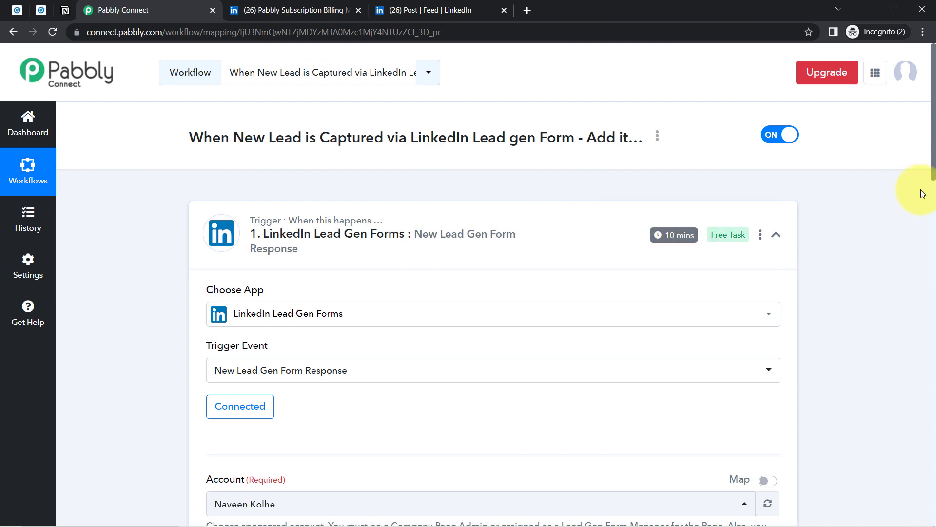
Step: Set the Notion action's event to Create Database Item
drag(935, 130, 890, 350)
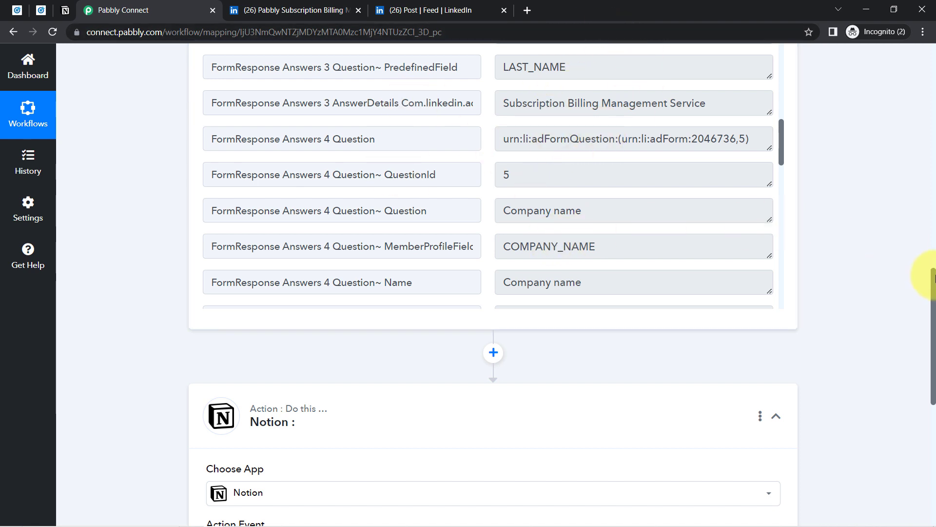
drag(933, 282, 921, 338)
scroll(920, 344, down, 2)
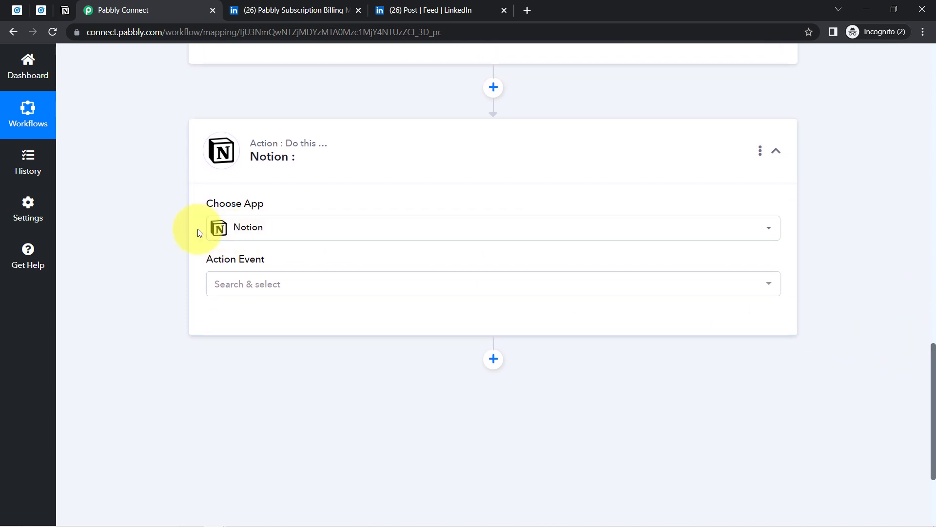
click(234, 286)
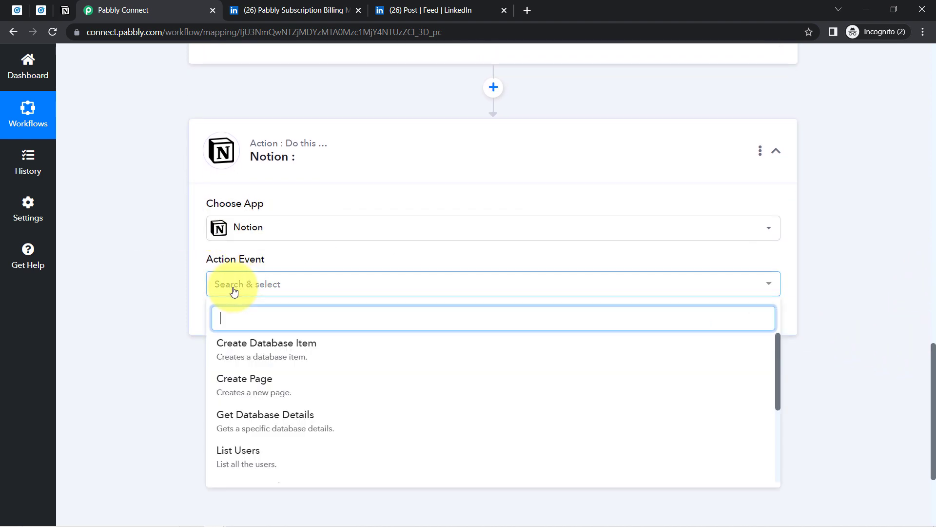
click(250, 353)
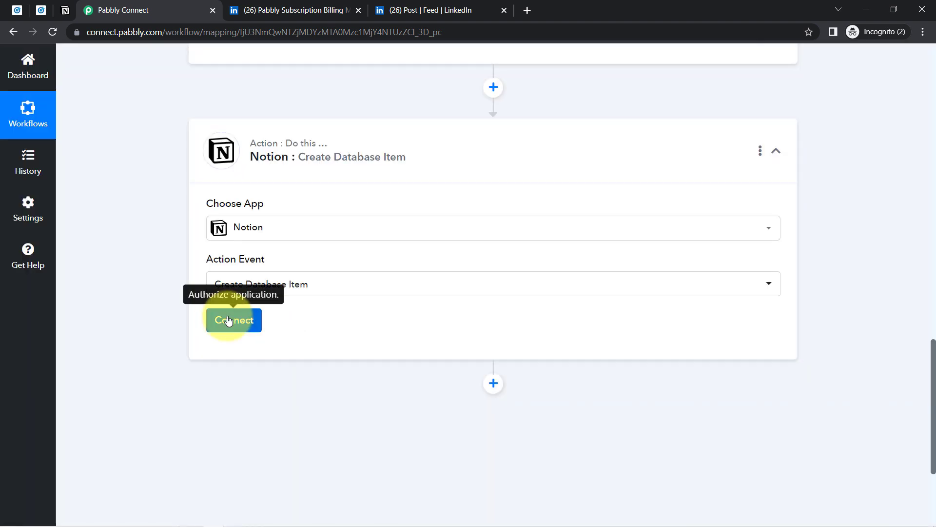
Step: Add a new Notion connection for the action and start authorizing it with Notion
click(228, 320)
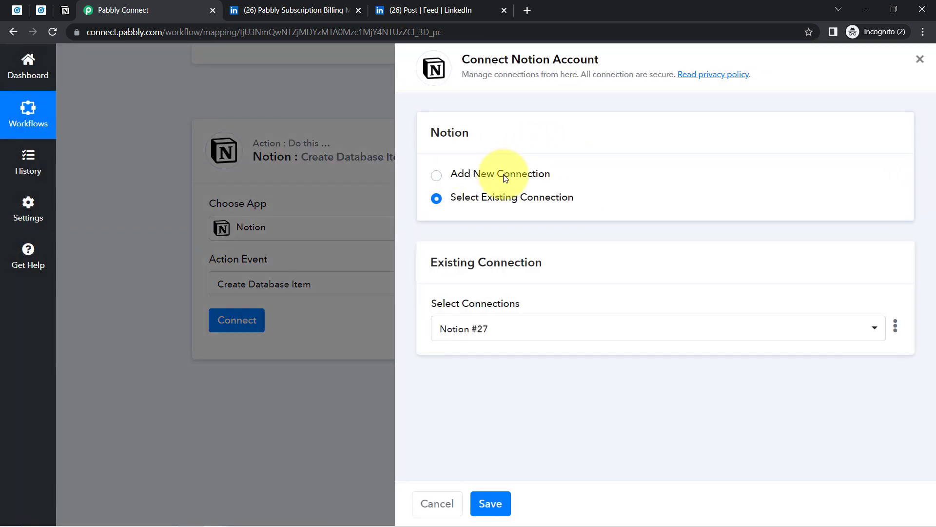
click(505, 178)
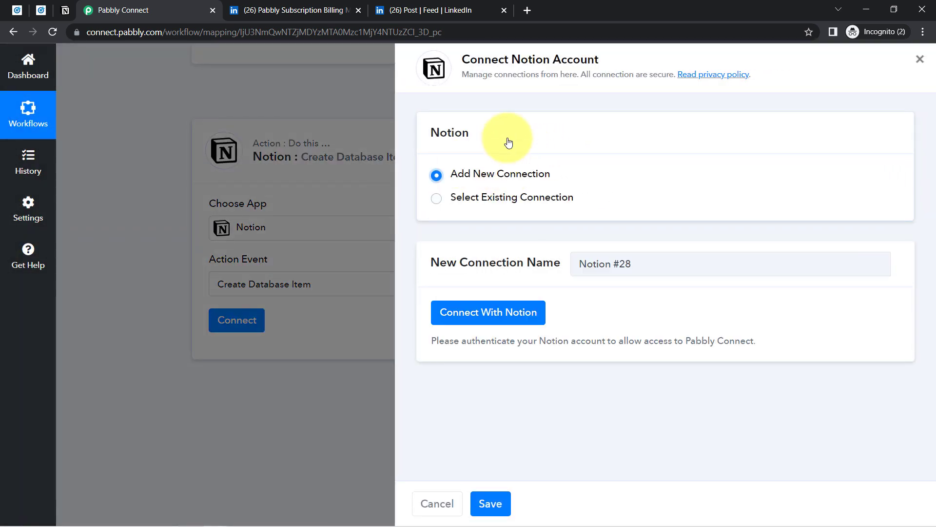
drag(470, 59, 618, 62)
click(488, 314)
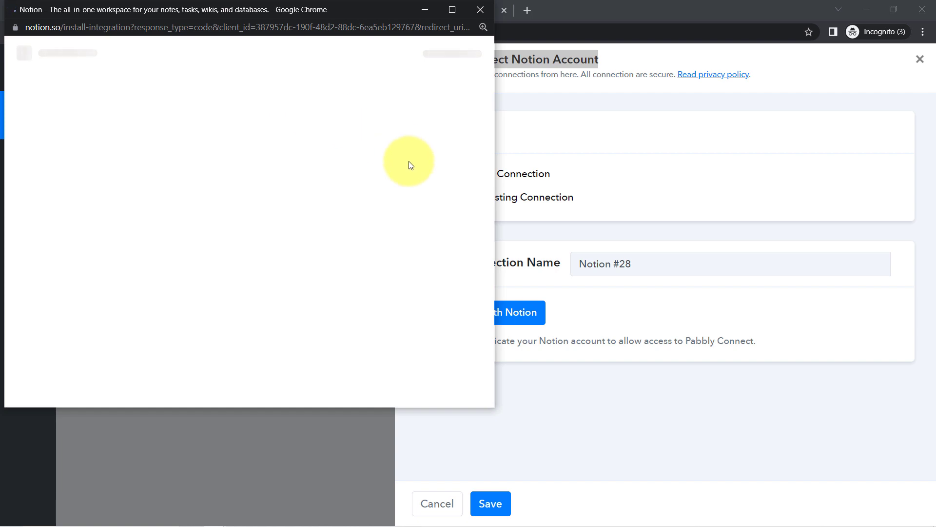
Step: Continue to page selection in the Notion authorization, include the All Leads page and allow Pabbly Connect access
scroll(487, 138, down, 5)
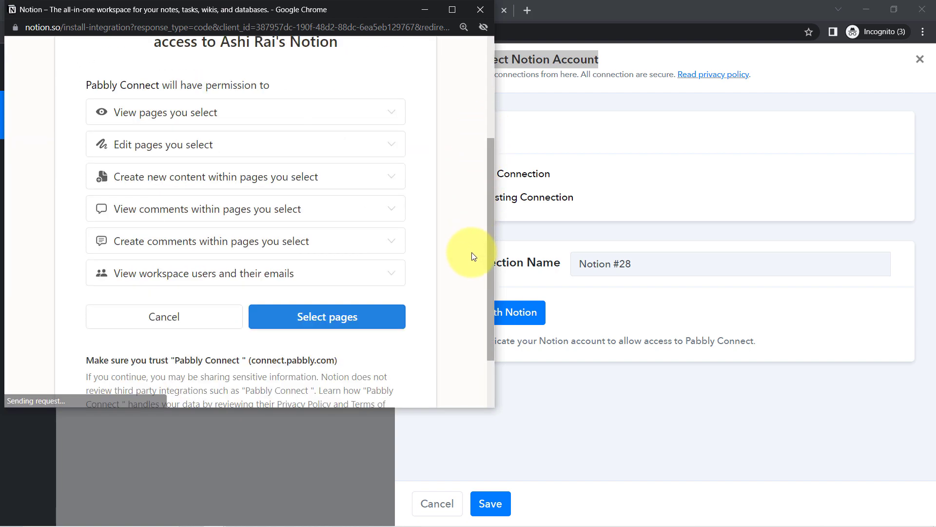
click(296, 274)
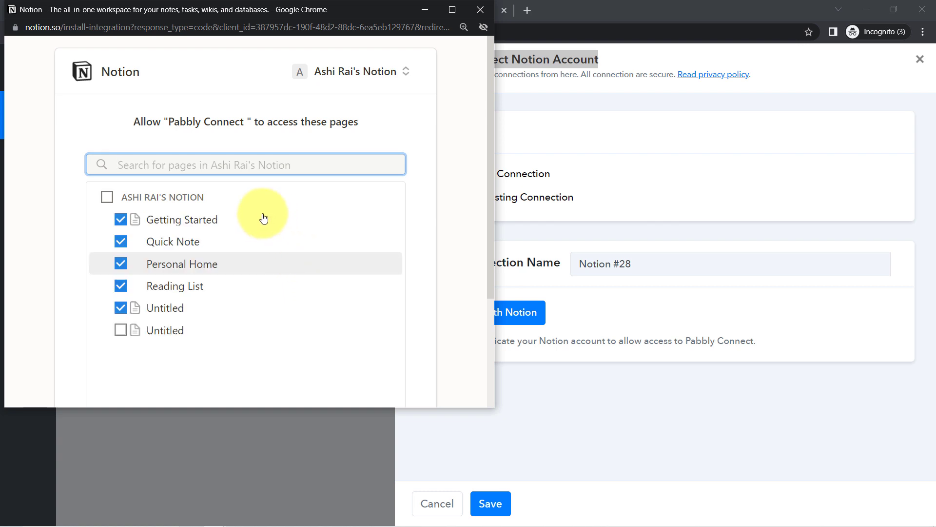
scroll(484, 197, down, 2)
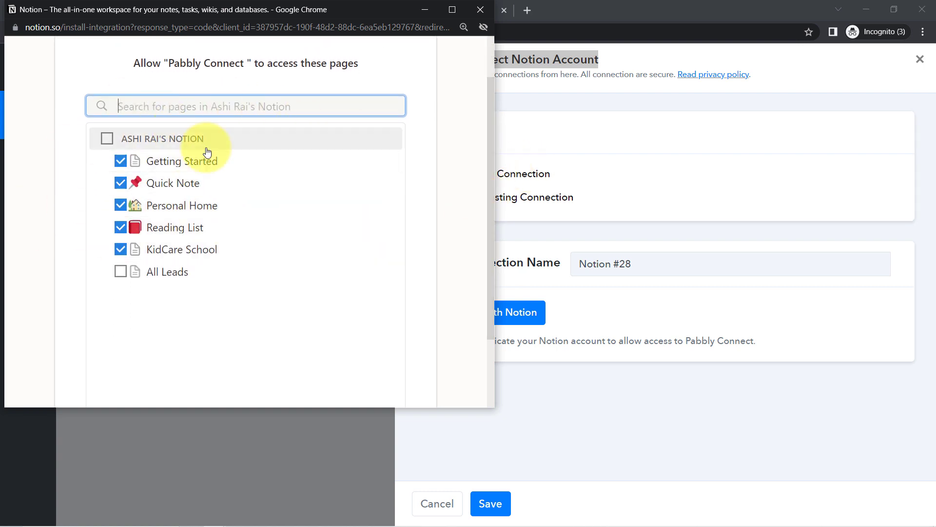
click(117, 273)
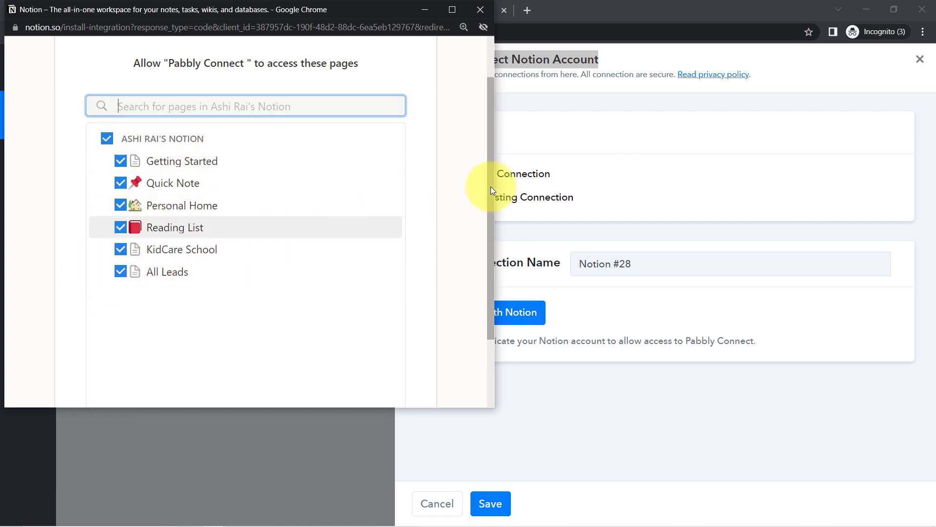
drag(490, 186, 480, 247)
click(282, 353)
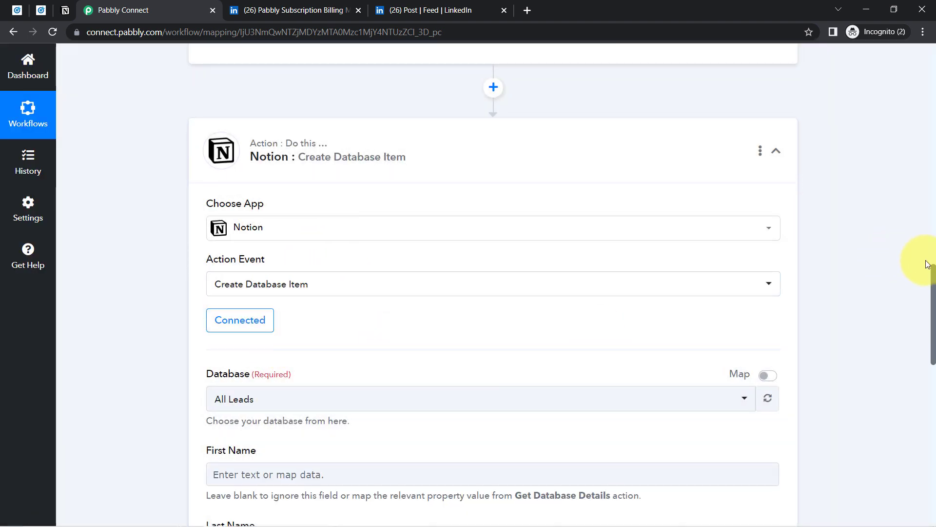
Step: Review the available databases for the Notion action and open the All Leads database in Notion
drag(933, 282, 928, 333)
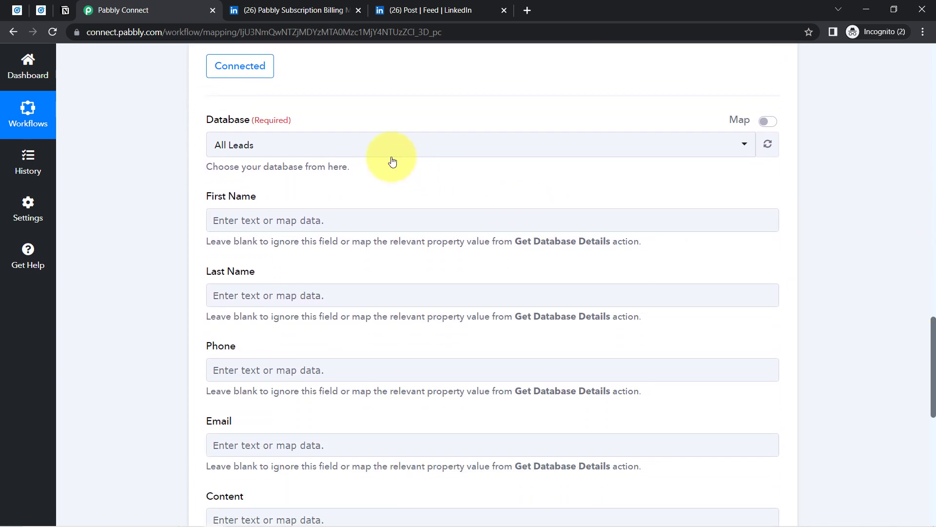
click(242, 149)
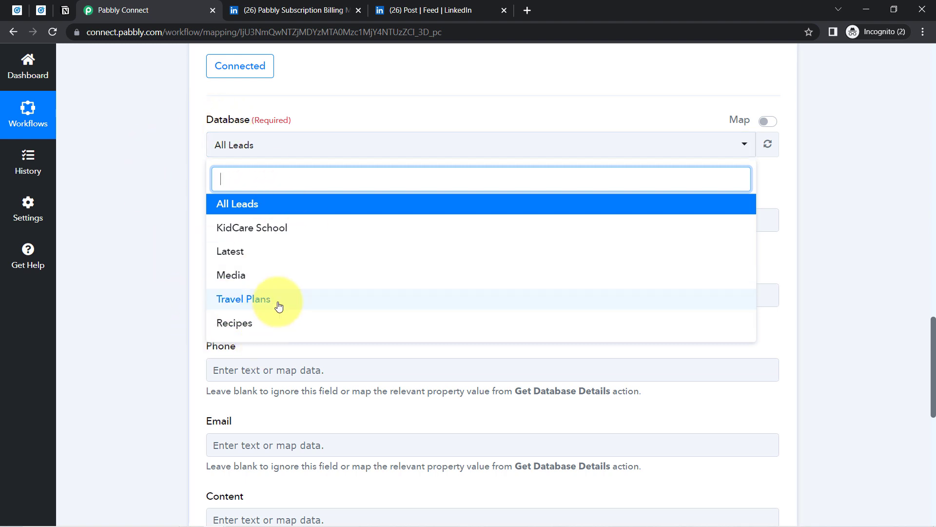
click(64, 11)
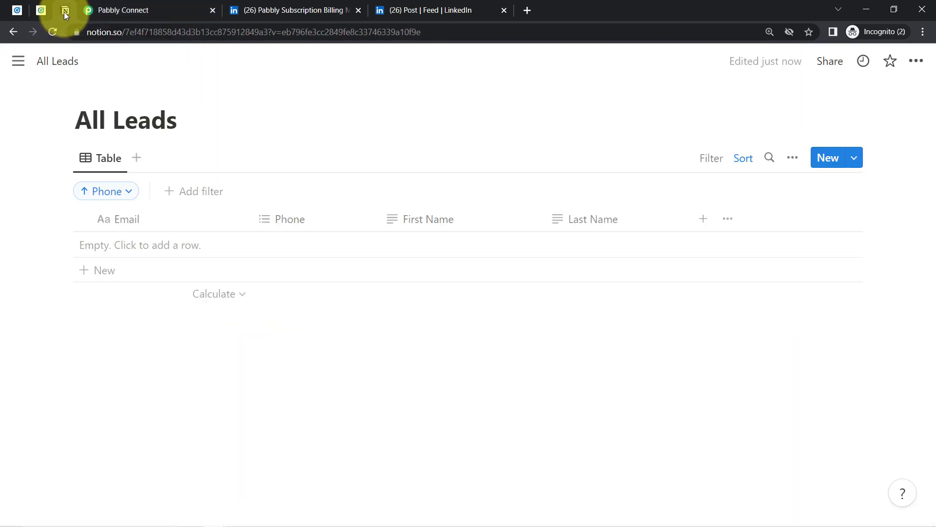
Step: Check the All Leads page in Notion's page list and select All Leads as the Notion action's database in Pabbly Connect
click(22, 69)
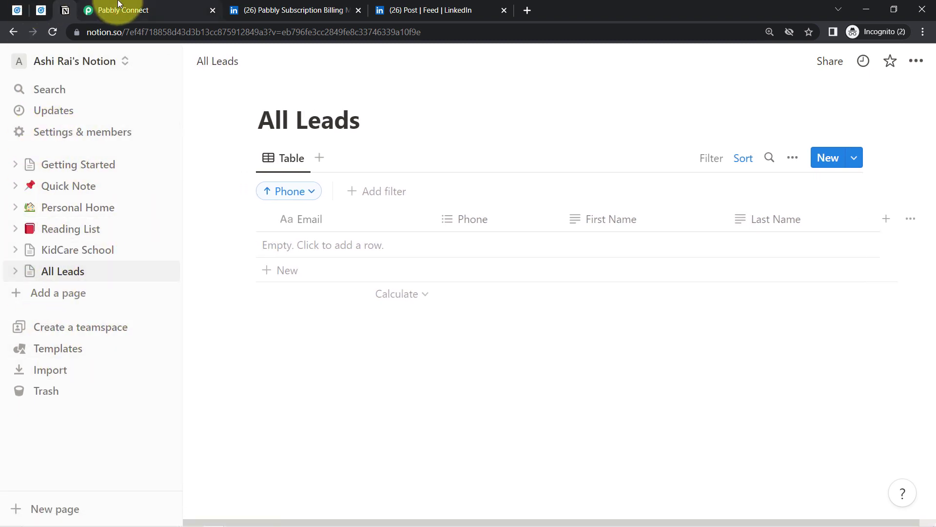
click(139, 10)
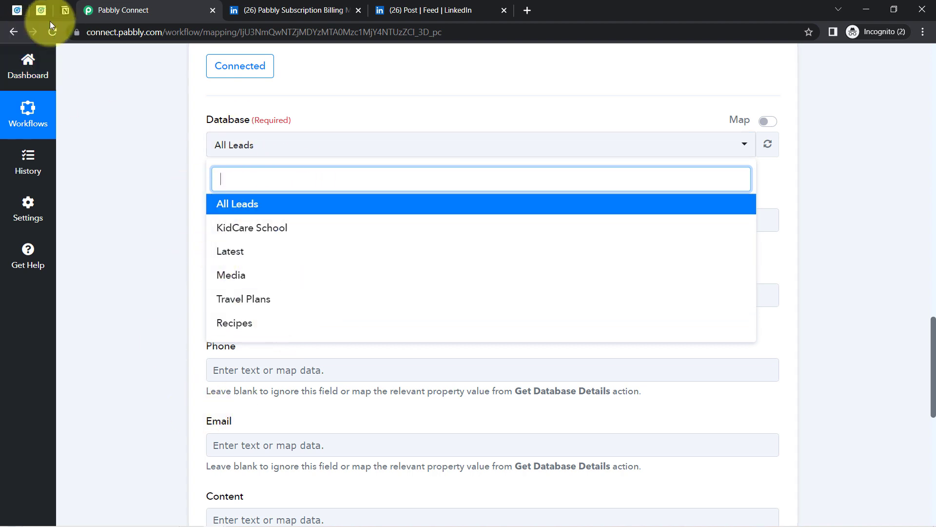
click(62, 11)
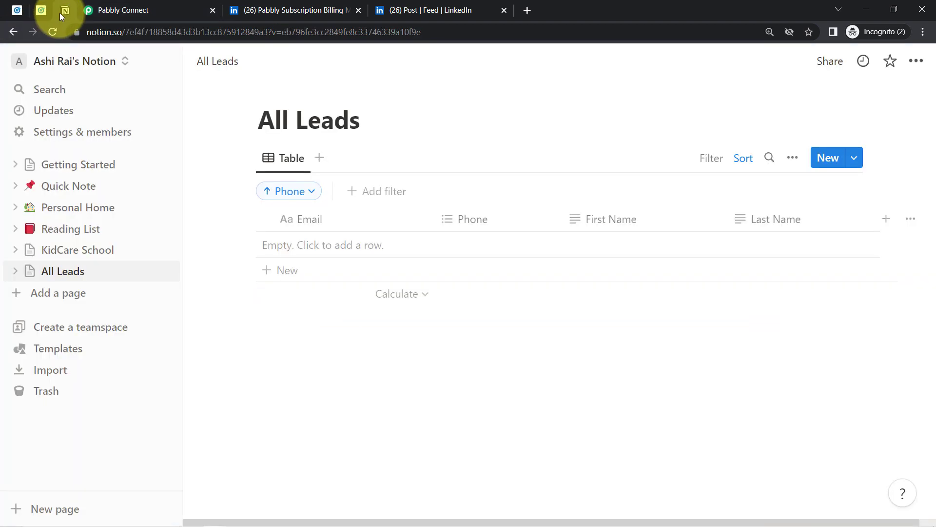
click(168, 10)
click(250, 209)
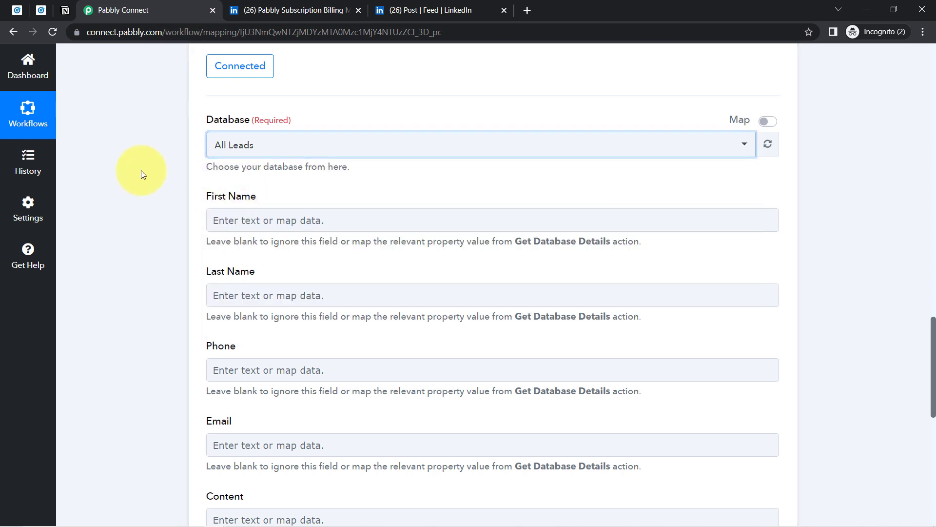
Step: Compare the All Leads columns in Notion with the action's mapping fields in Pabbly Connect and examine the LinkedIn trigger's received response
click(63, 11)
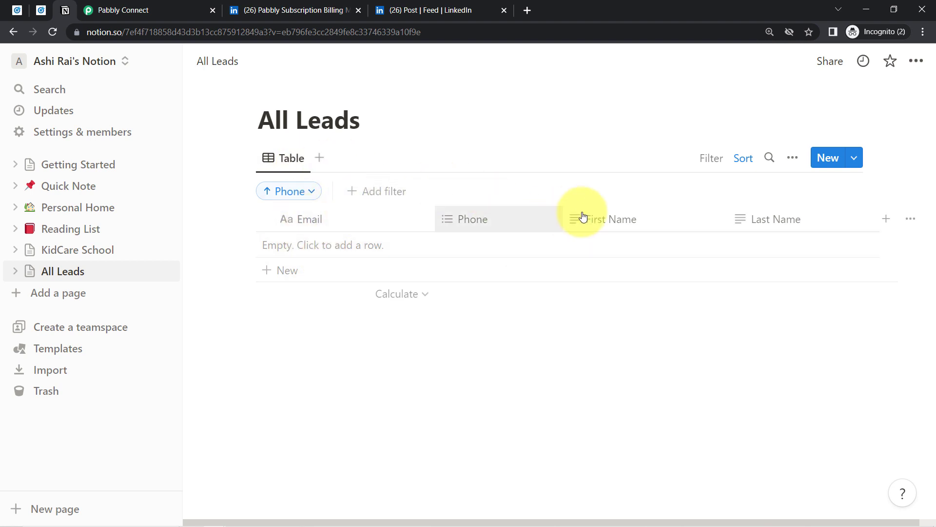
click(156, 5)
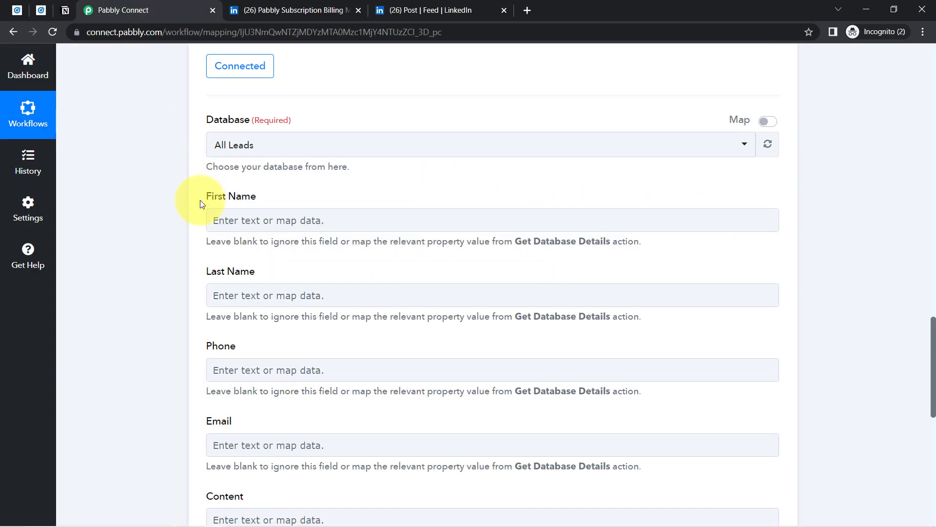
click(234, 368)
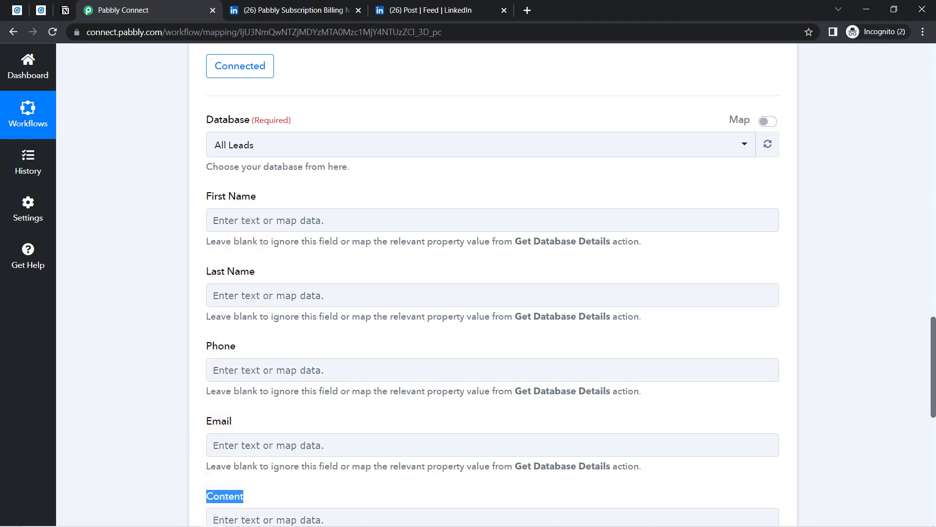
scroll(932, 341, down, 1)
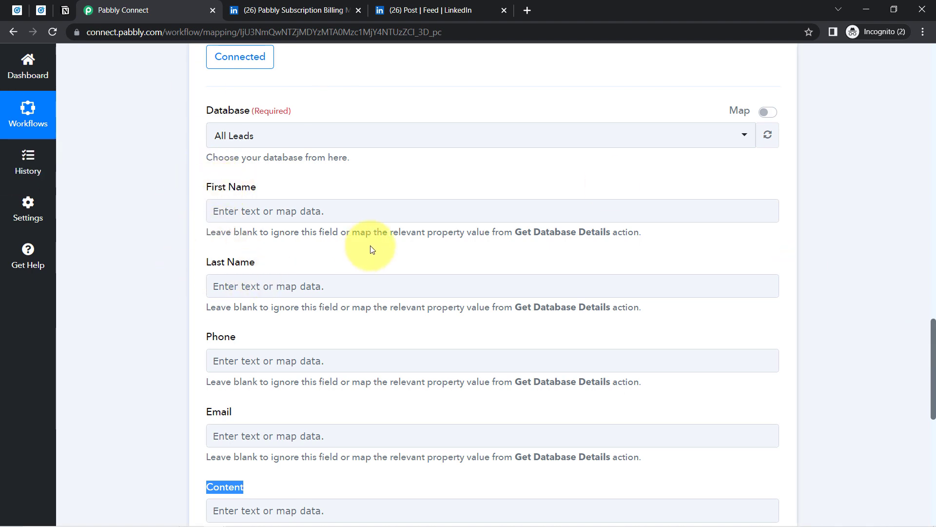
drag(933, 347, 920, 216)
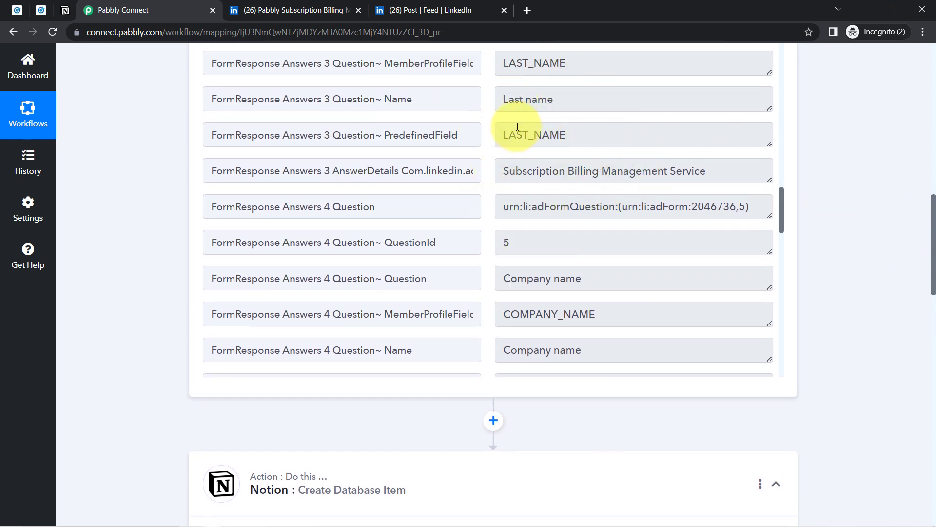
click(564, 197)
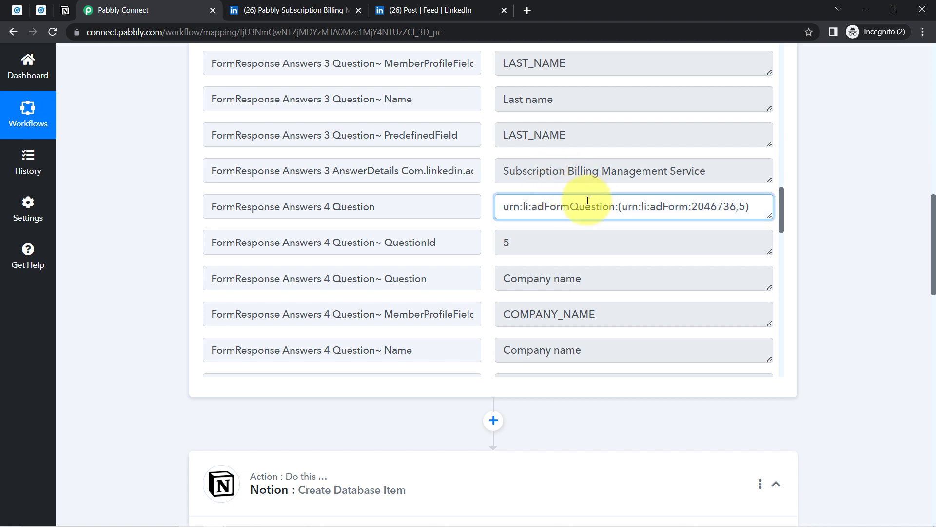
drag(932, 217, 933, 300)
scroll(919, 317, down, 5)
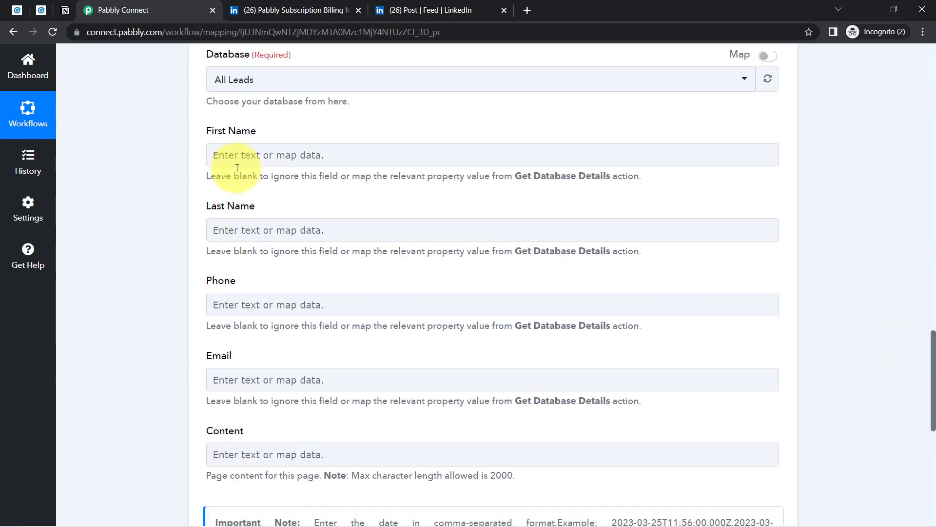
Step: Map the First Name field to Question Answers First Name from the LinkedIn response, searching the data for "pabbl"
click(226, 154)
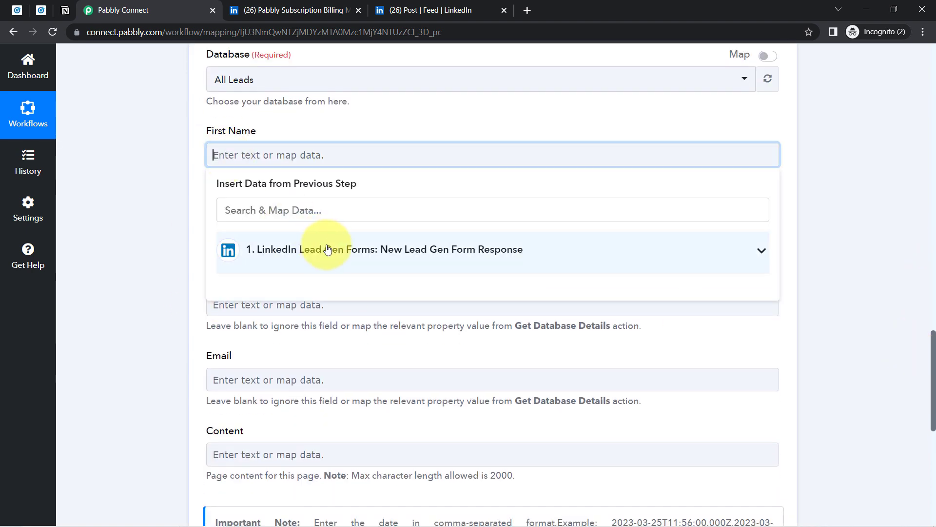
click(328, 249)
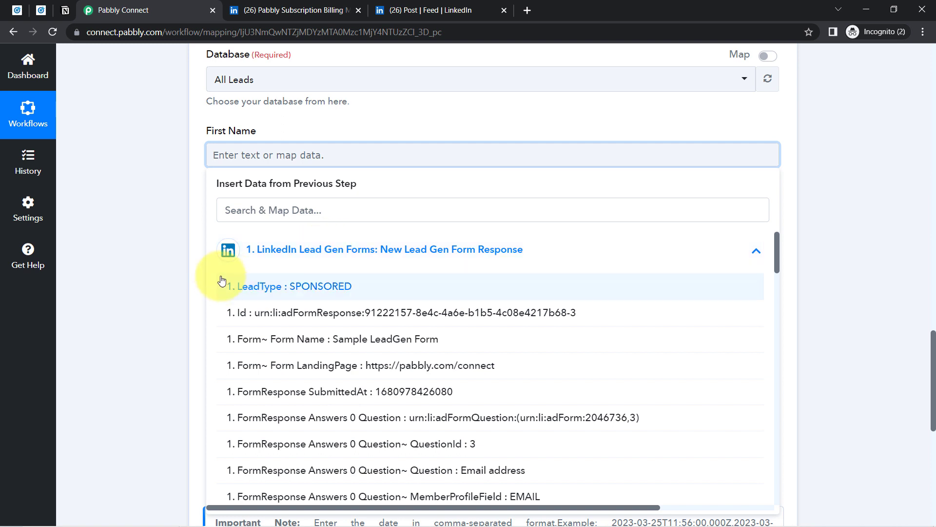
click(259, 210)
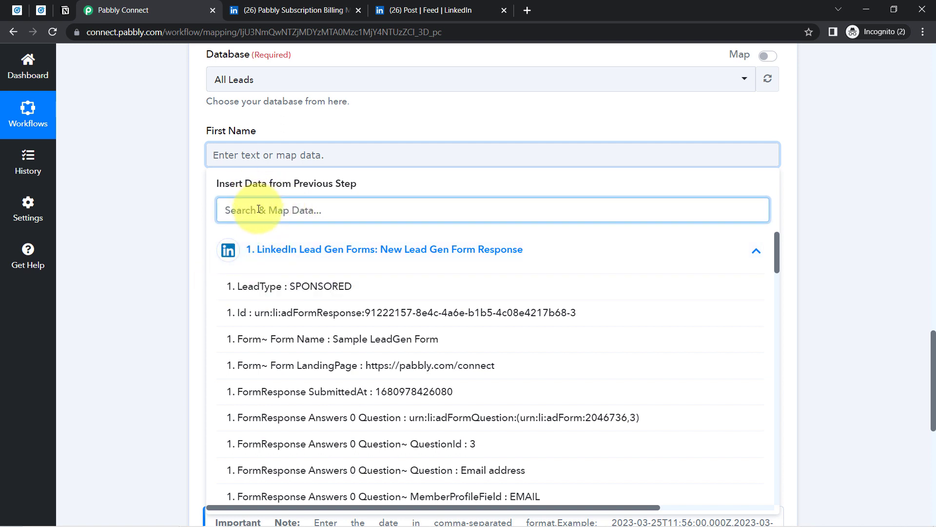
text(pa)
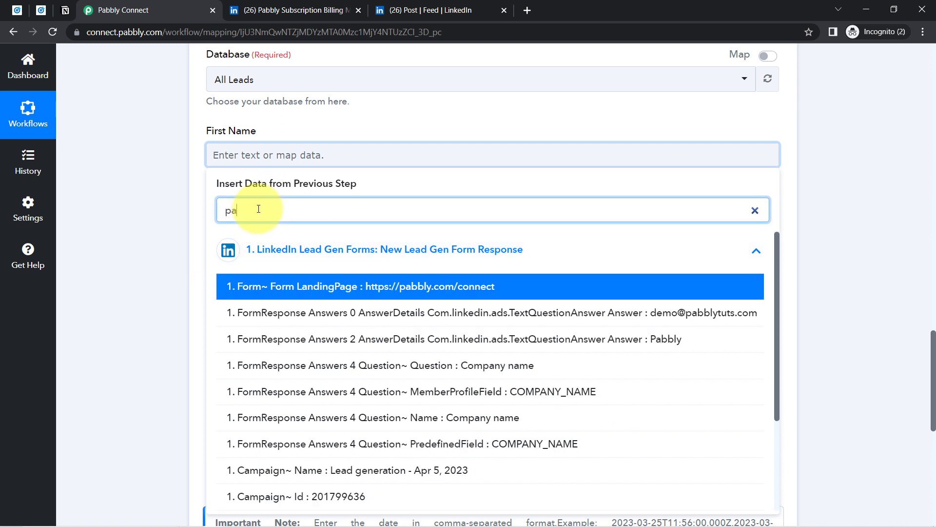
text(bbl)
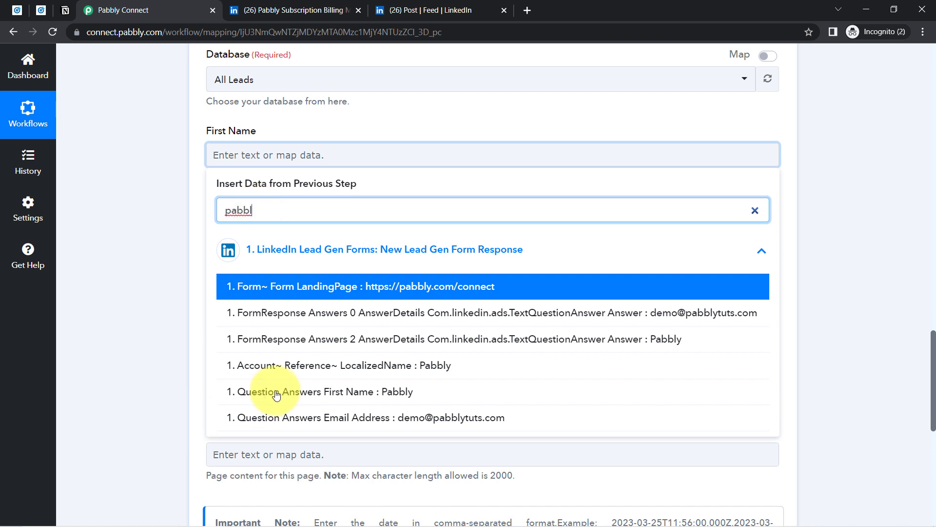
click(254, 391)
click(155, 221)
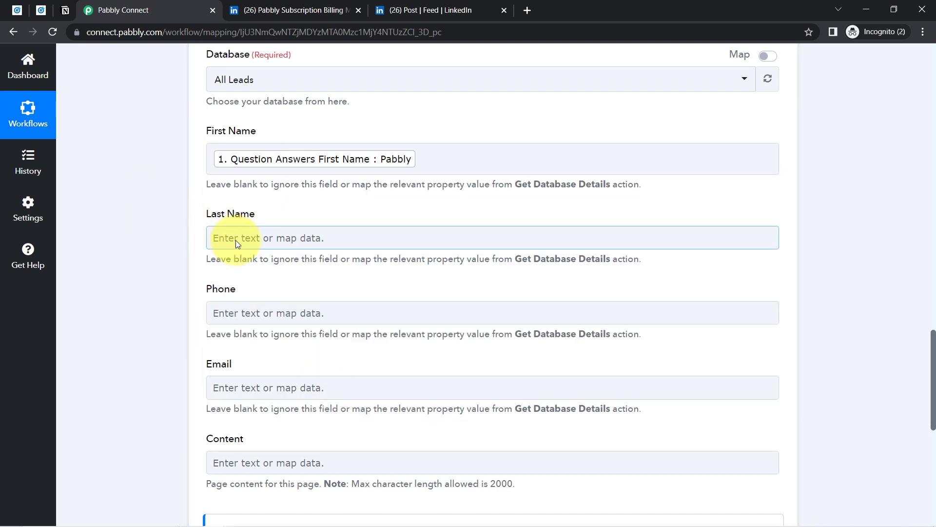
Step: Map the Last Name field to Question Answers Last Name from the LinkedIn response, searching the data for "subs"
click(235, 240)
click(252, 303)
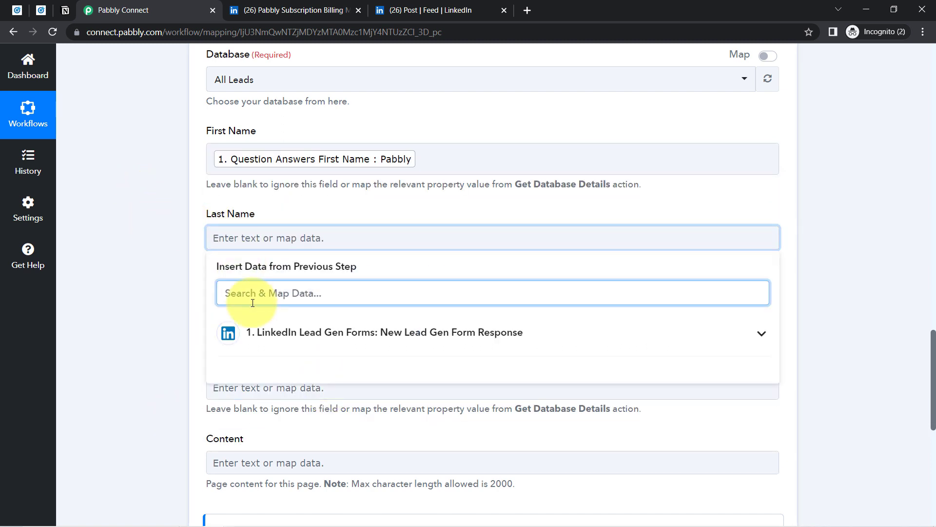
text(subs)
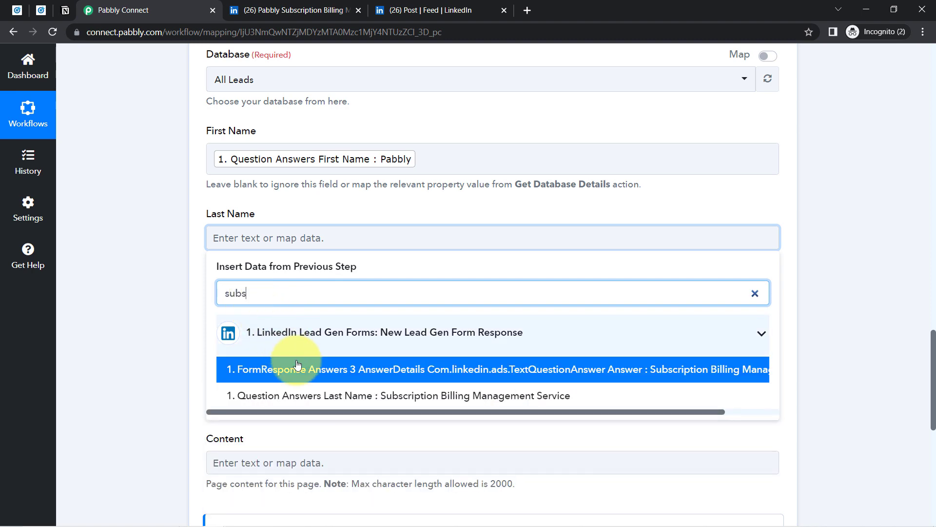
click(309, 396)
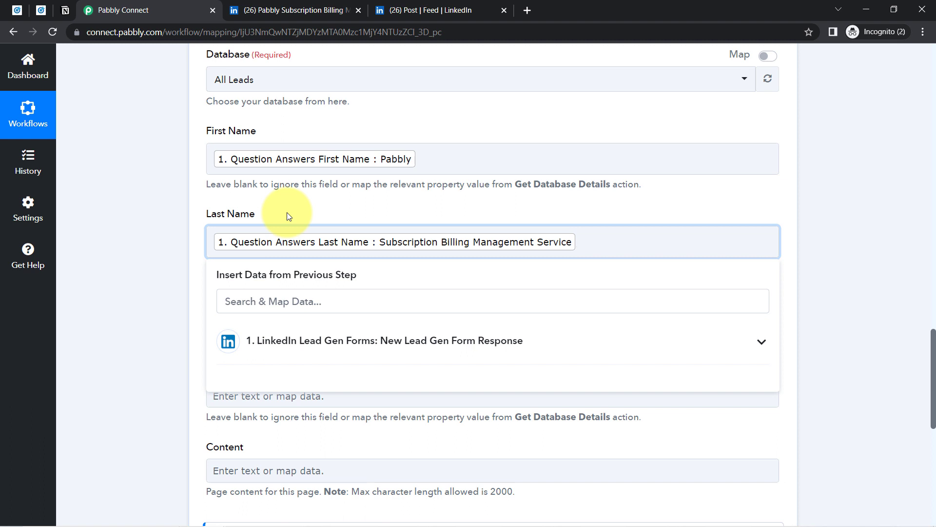
click(146, 298)
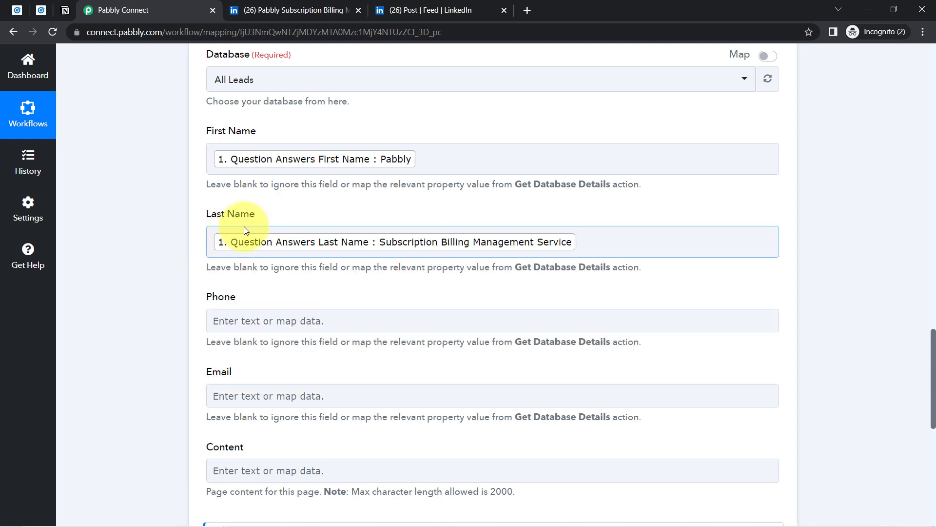
Step: Map the Phone field to the FormResponse Answers 1 text answer, searching the LinkedIn data for the lead's phone number
click(228, 319)
click(241, 374)
text(933)
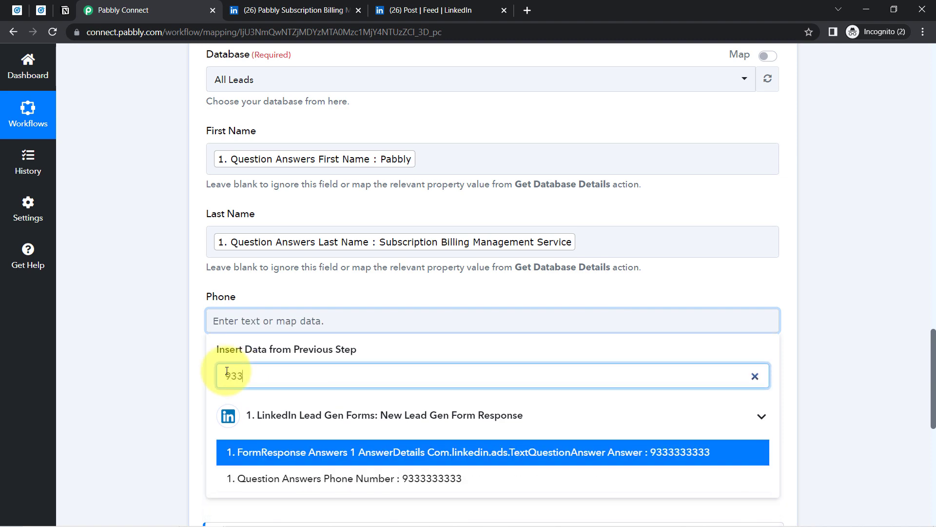
click(622, 450)
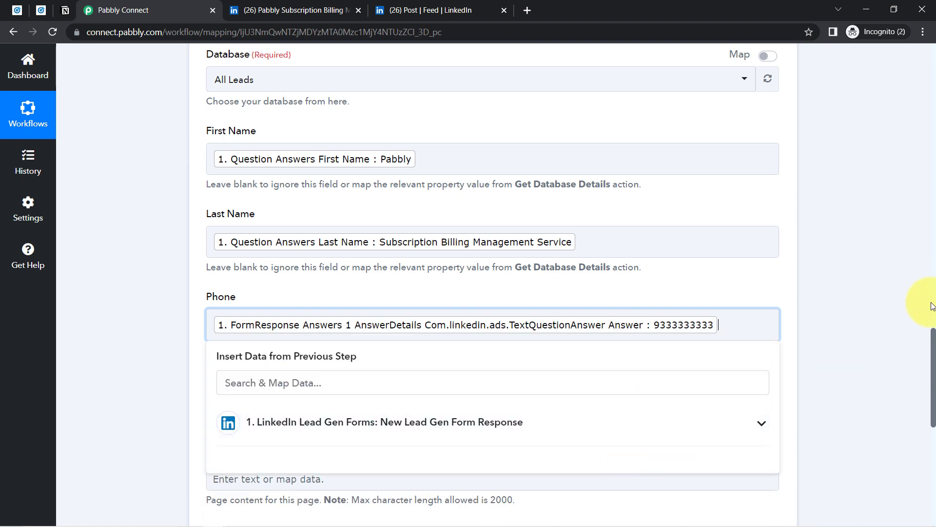
Step: Map the Email field to Question Answers Email Address from the LinkedIn response, searching the data for "@"
scroll(933, 341, down, 3)
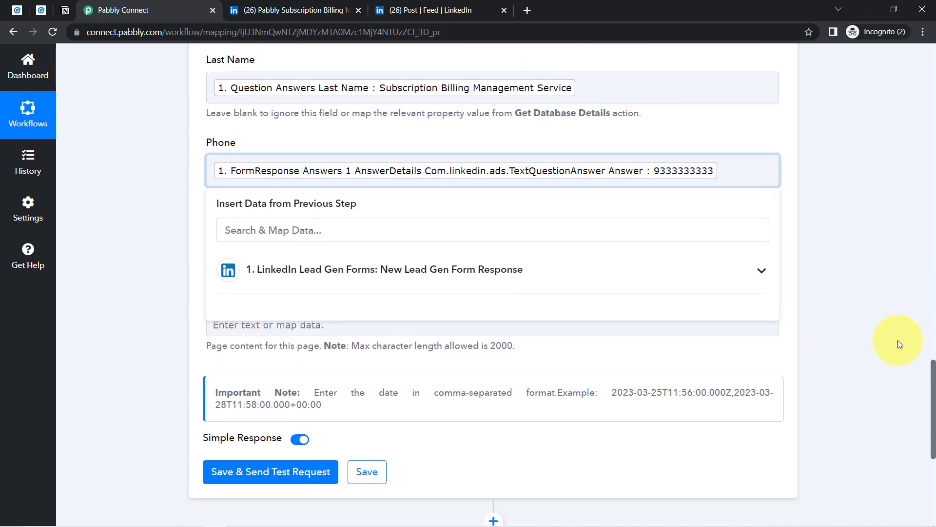
click(224, 248)
click(236, 305)
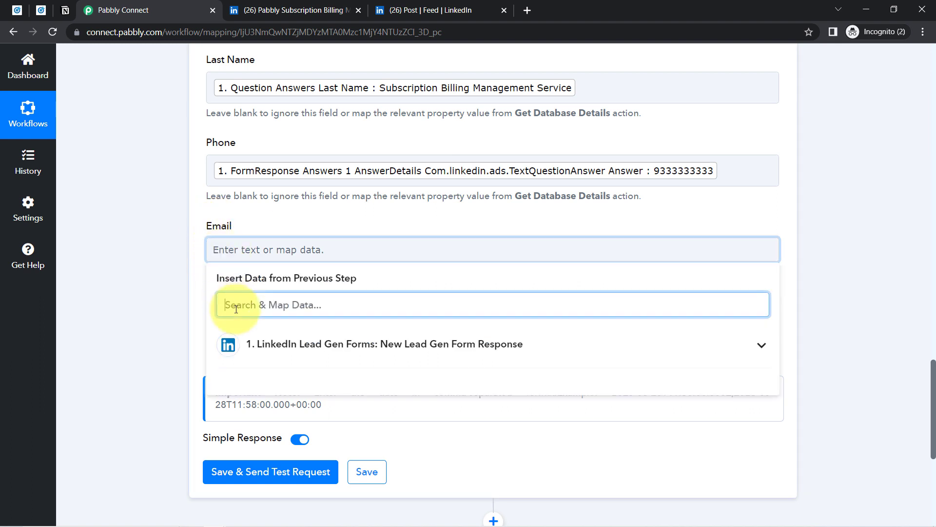
text(@)
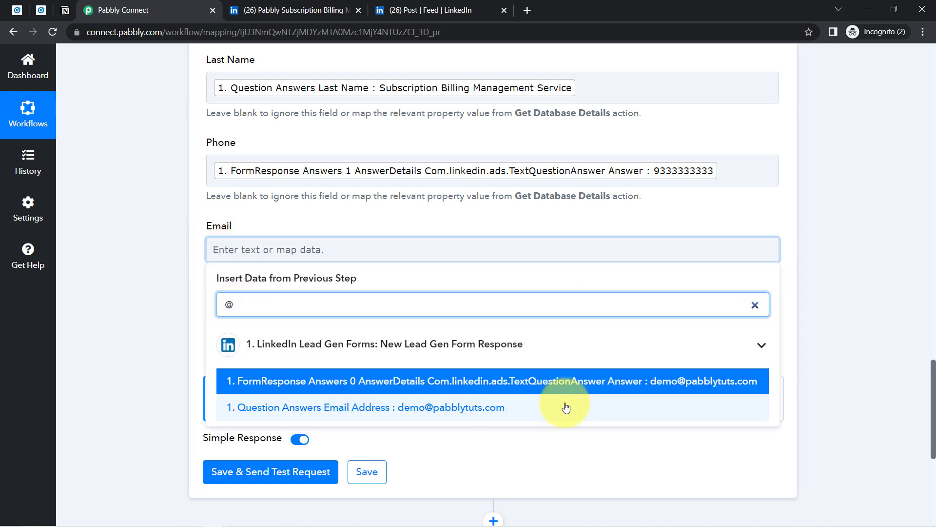
click(429, 409)
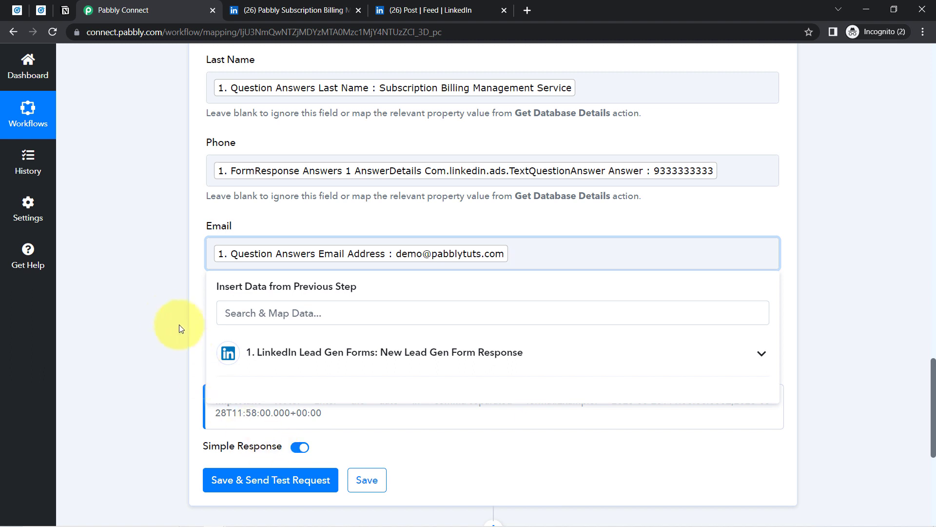
click(161, 271)
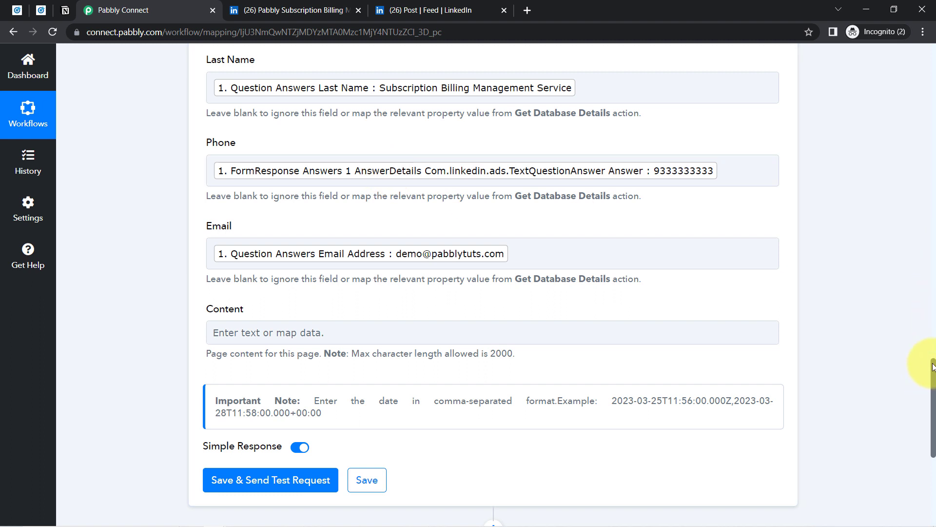
Step: Review the mapped lead fields of the Notion action against the LinkedIn trigger's received response
drag(933, 367, 933, 352)
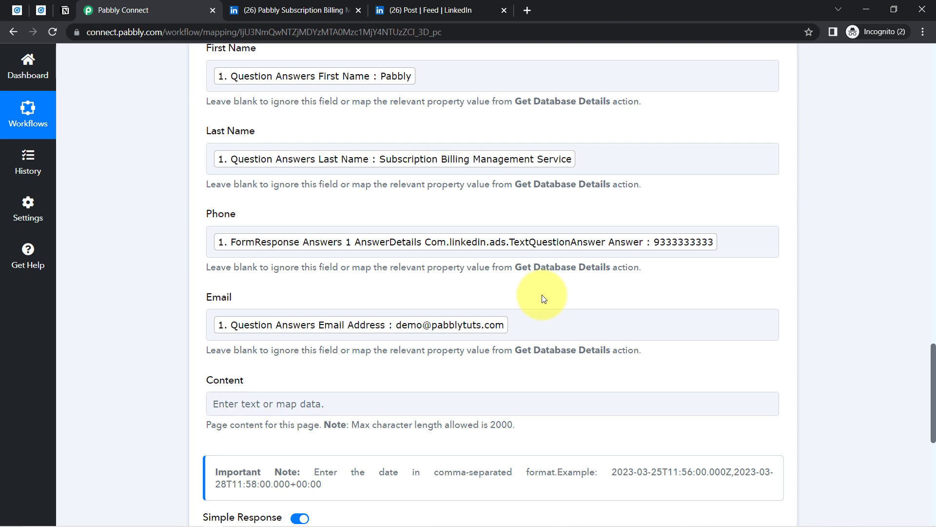
drag(933, 360, 929, 158)
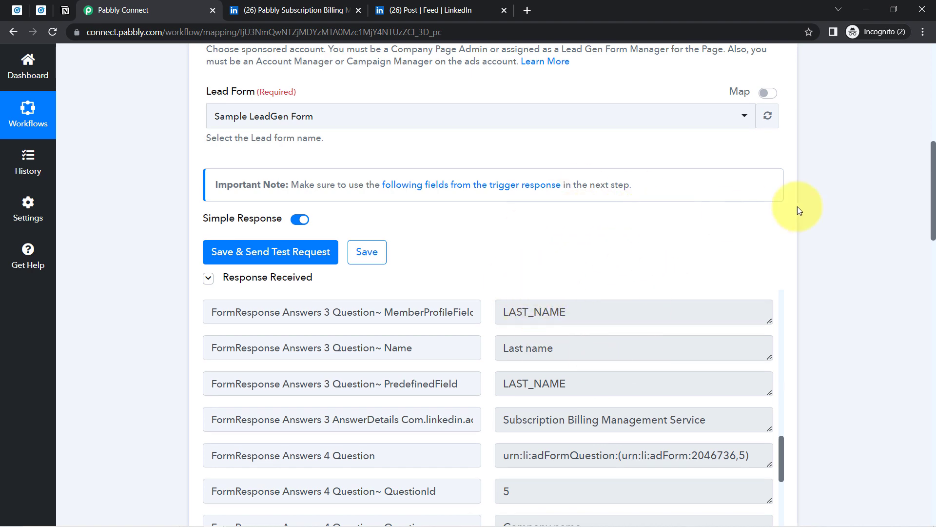
drag(929, 200, 908, 363)
click(453, 315)
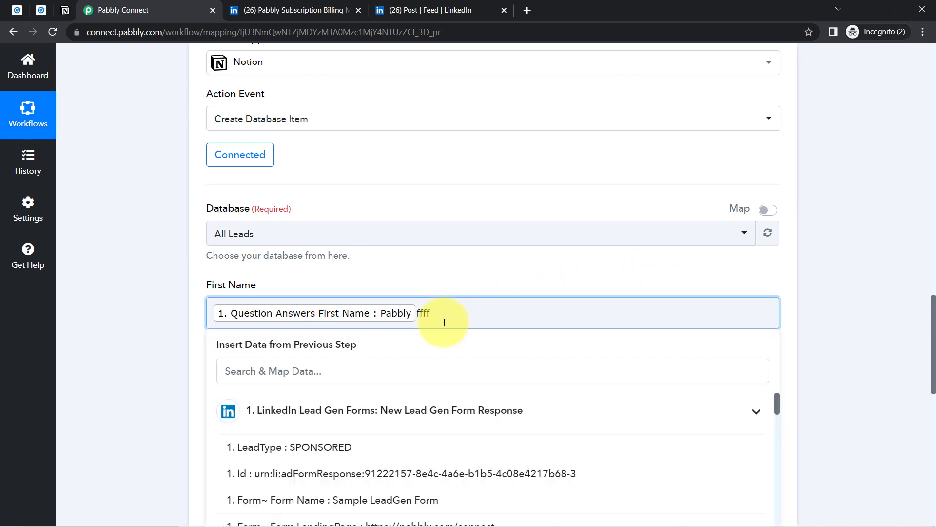
key(BackSpace)
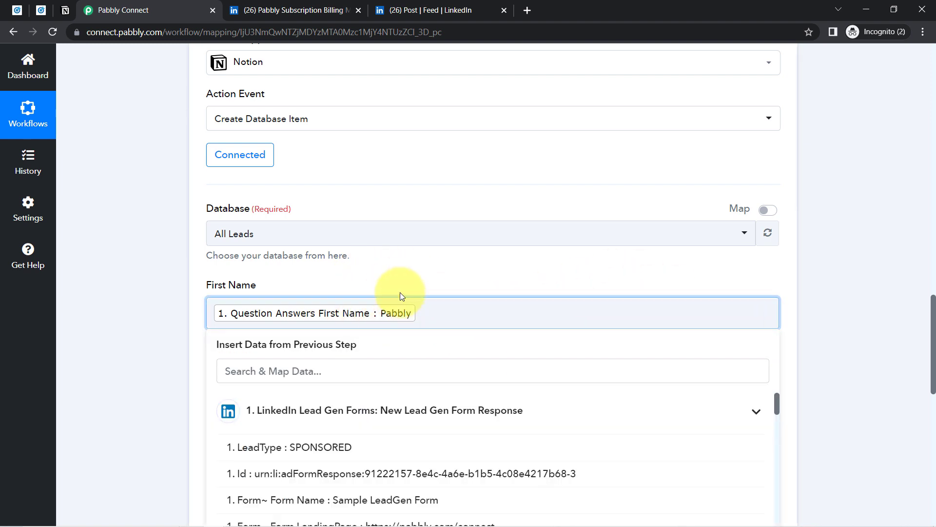
click(408, 271)
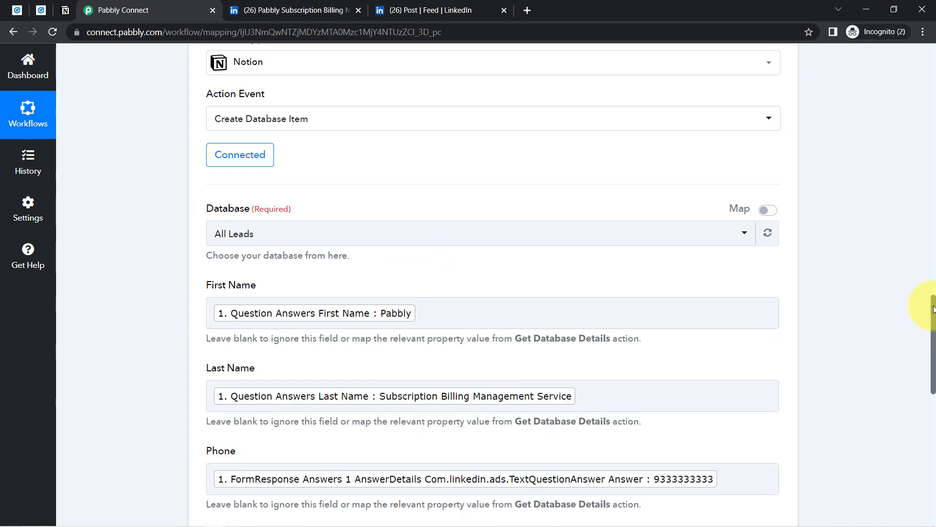
Step: Save the Notion Create Database Item action and send a test request with the mapped lead data
drag(933, 309, 926, 355)
scroll(926, 356, down, 2)
scroll(926, 362, down, 4)
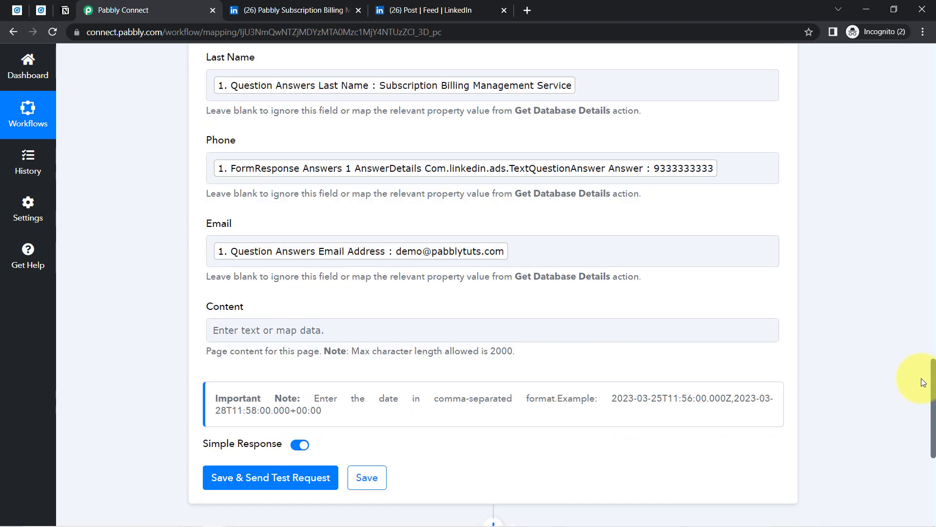
scroll(923, 402, down, 3)
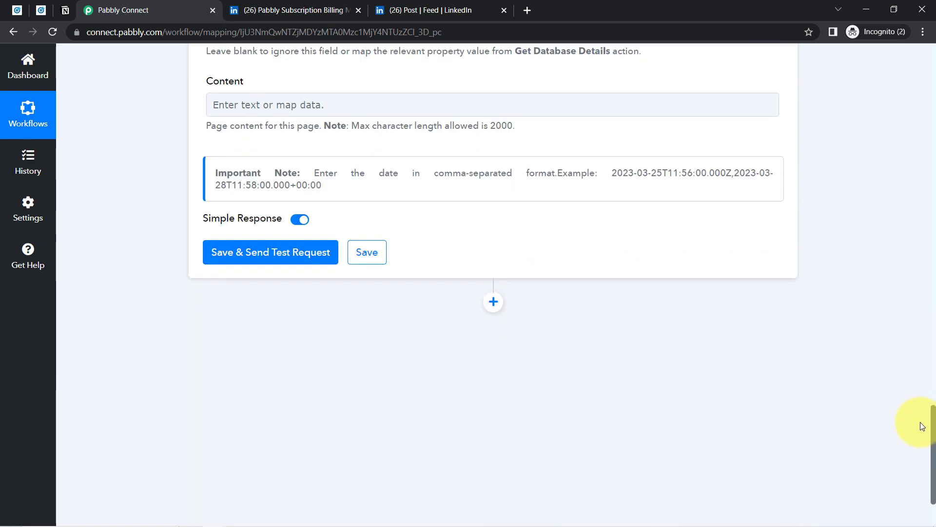
click(234, 235)
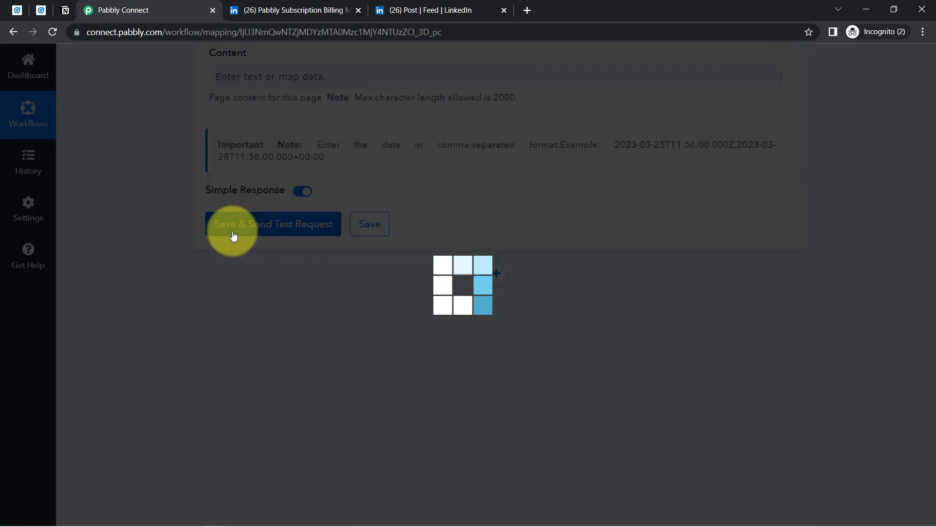
Step: Switch to Notion, hide the sidebar, and check the All Leads table alongside the Lead Gen Forms list in LinkedIn Campaign Manager
click(57, 8)
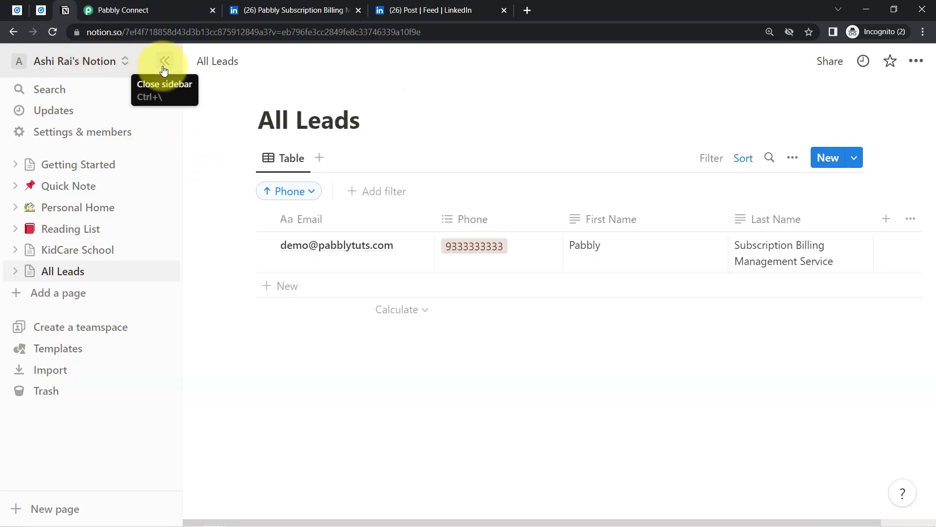
click(163, 66)
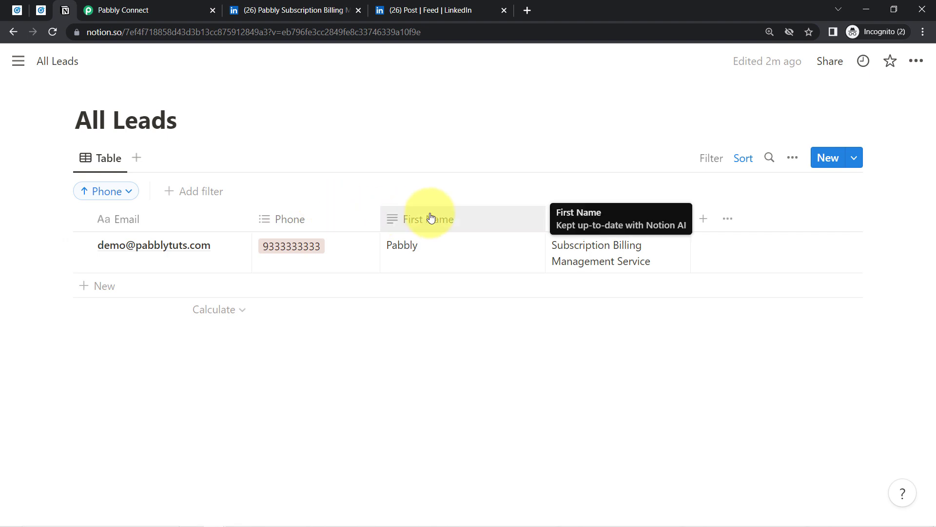
click(41, 9)
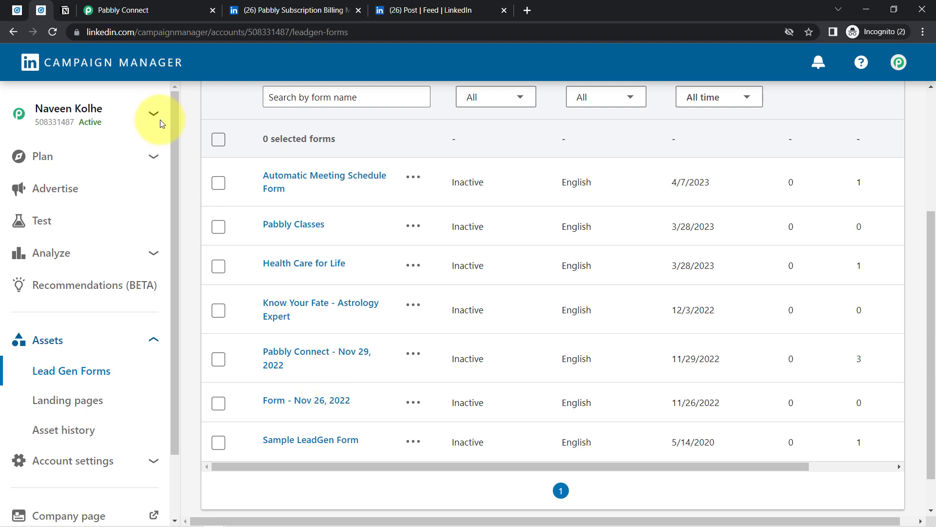
click(64, 10)
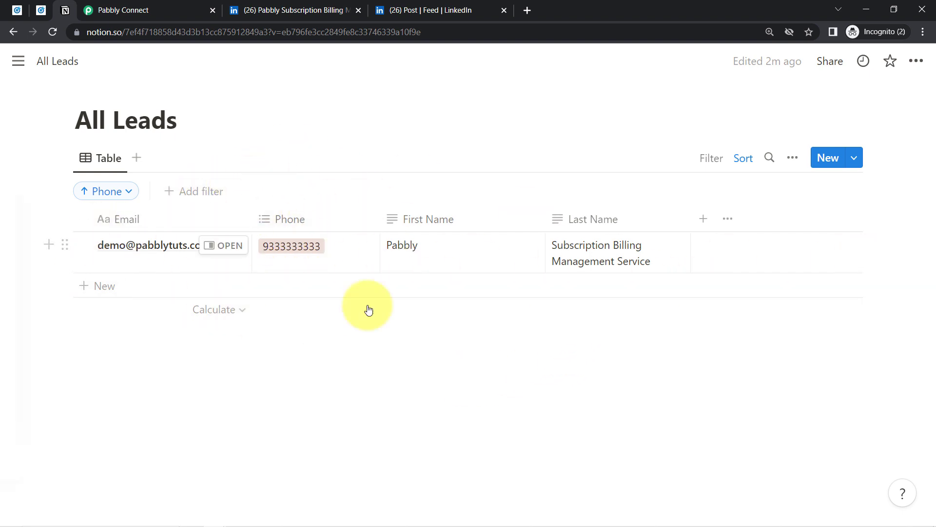
Step: Return to Pabbly Connect, check how often the LinkedIn trigger polls for new data, and collapse the trigger and Notion action
click(147, 9)
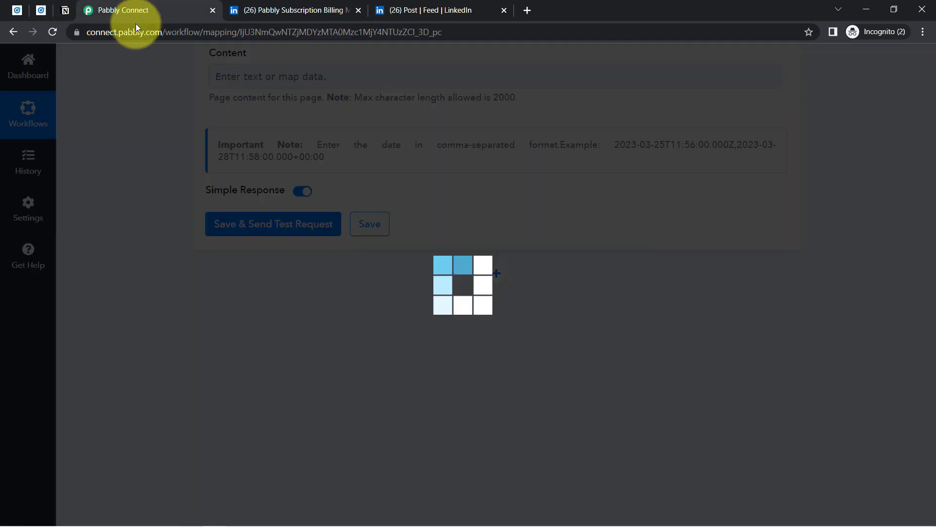
drag(934, 334, 925, 64)
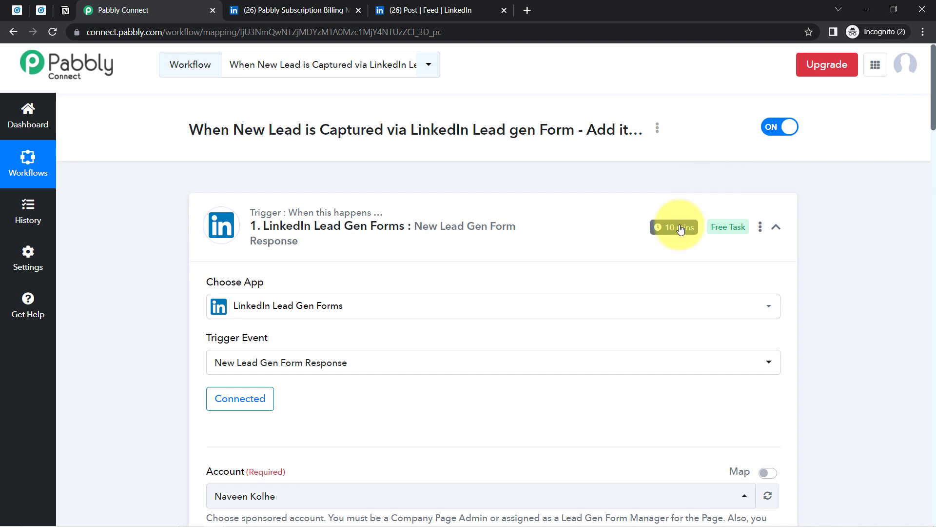
mouse_move(681, 231)
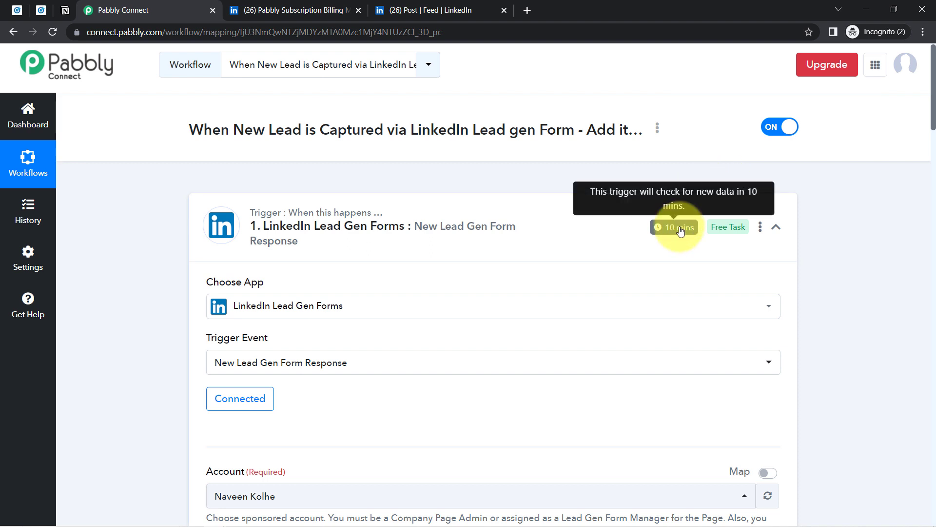
click(477, 224)
click(312, 349)
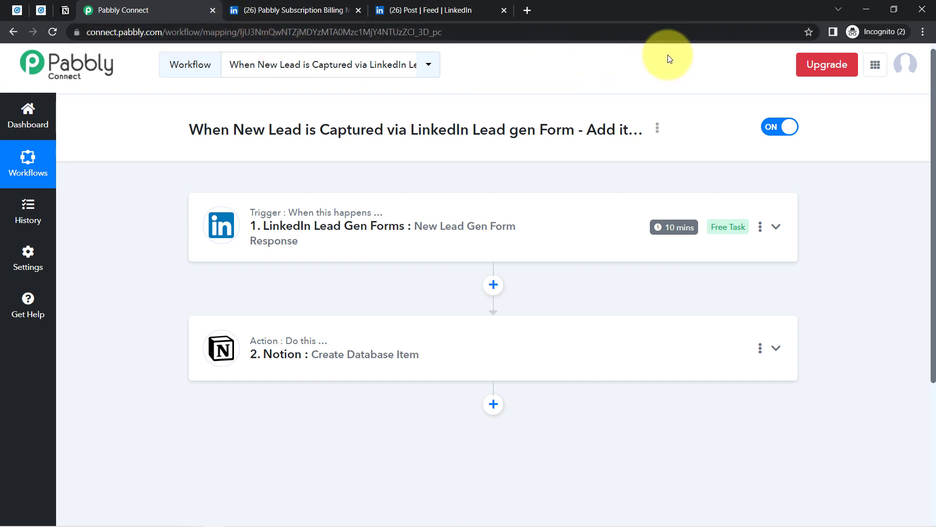
Step: Copy the workflow's share link and close the sharing dialog
click(657, 129)
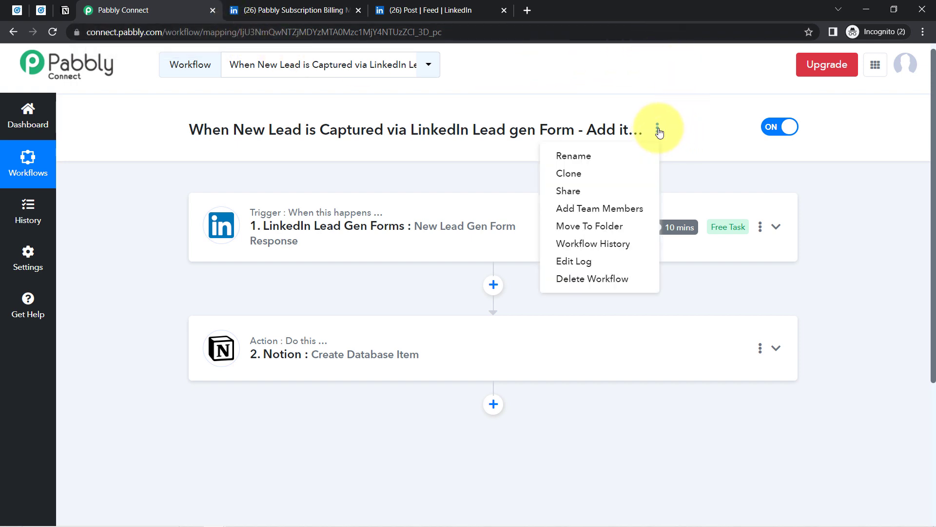
click(571, 190)
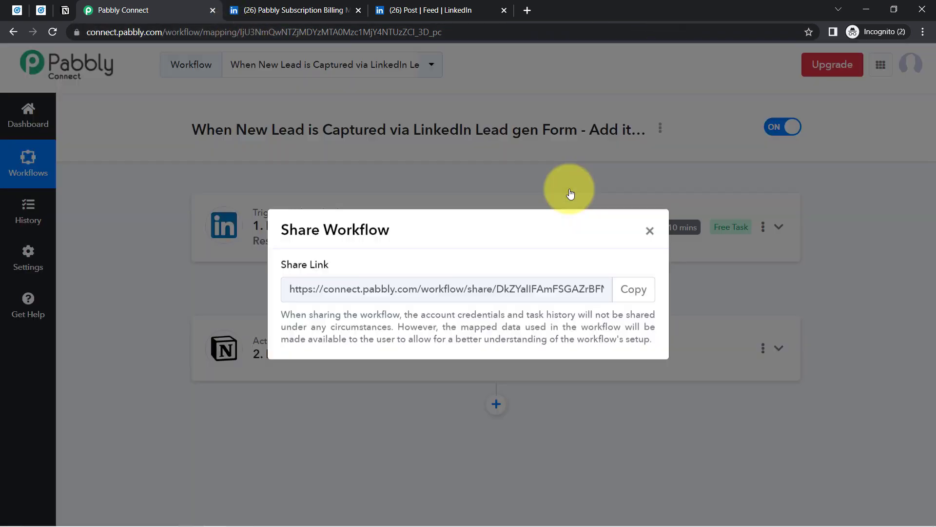
click(629, 289)
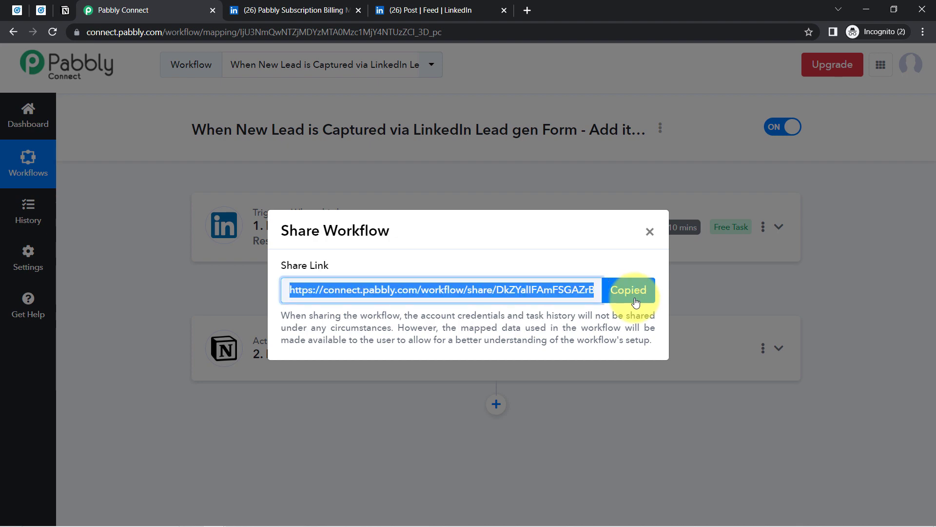
click(650, 231)
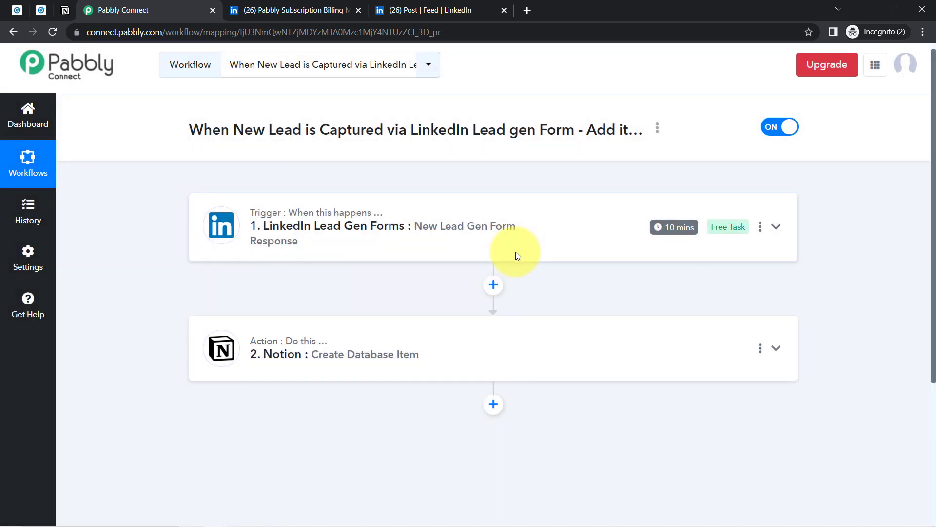